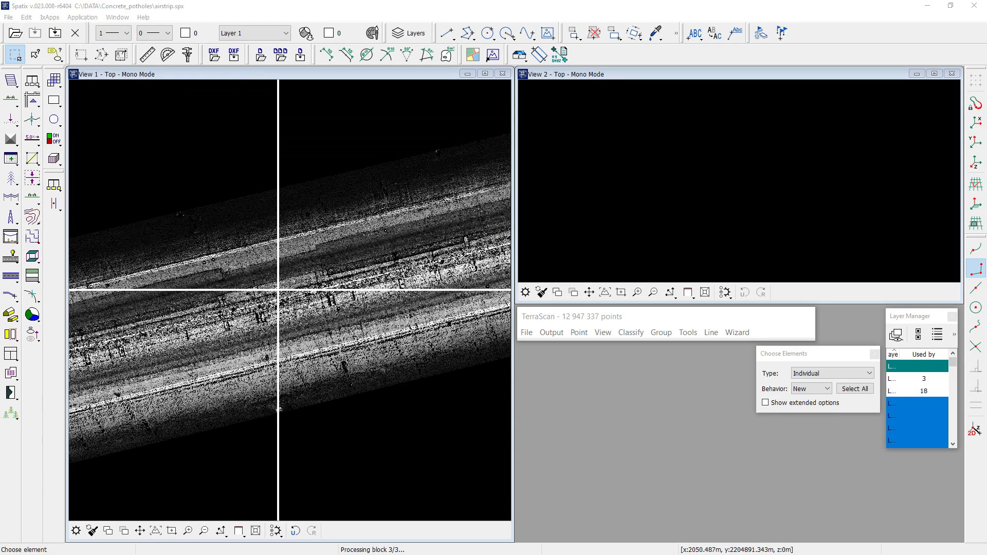
- Zoom around the runway point cloud and open the Airstrip project's block list
scroll(370, 282, "down", 1)
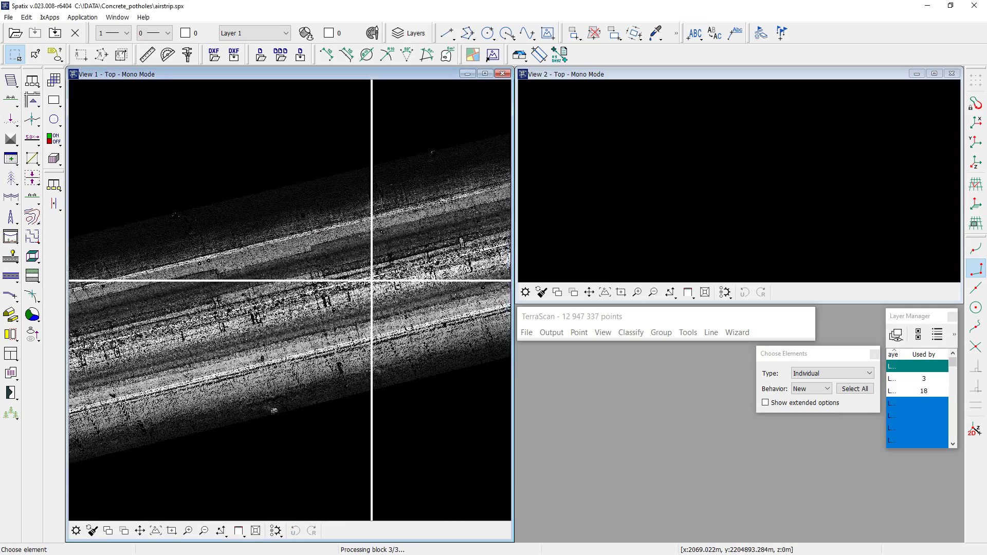
scroll(299, 304, "up", 1)
scroll(154, 346, "up", 2)
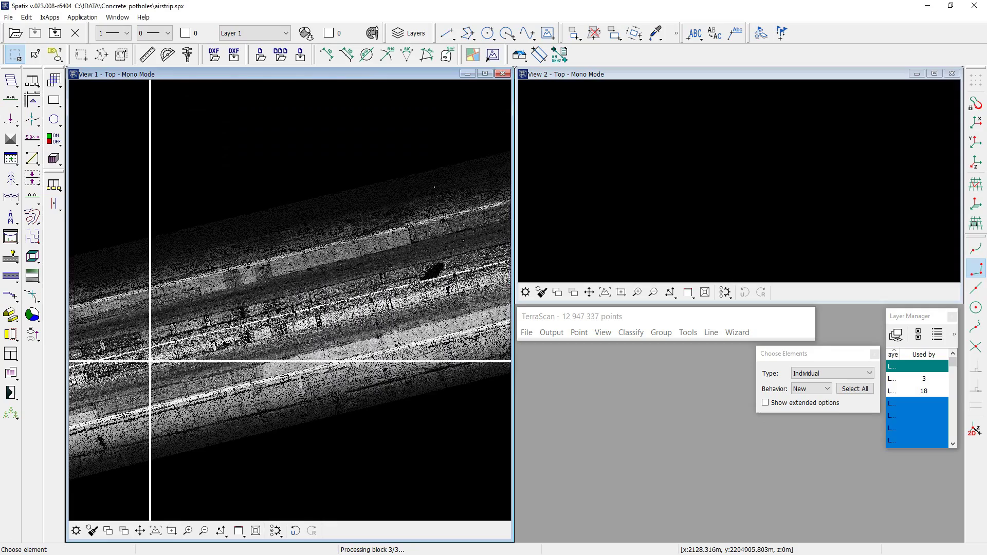
scroll(330, 324, "up", 2)
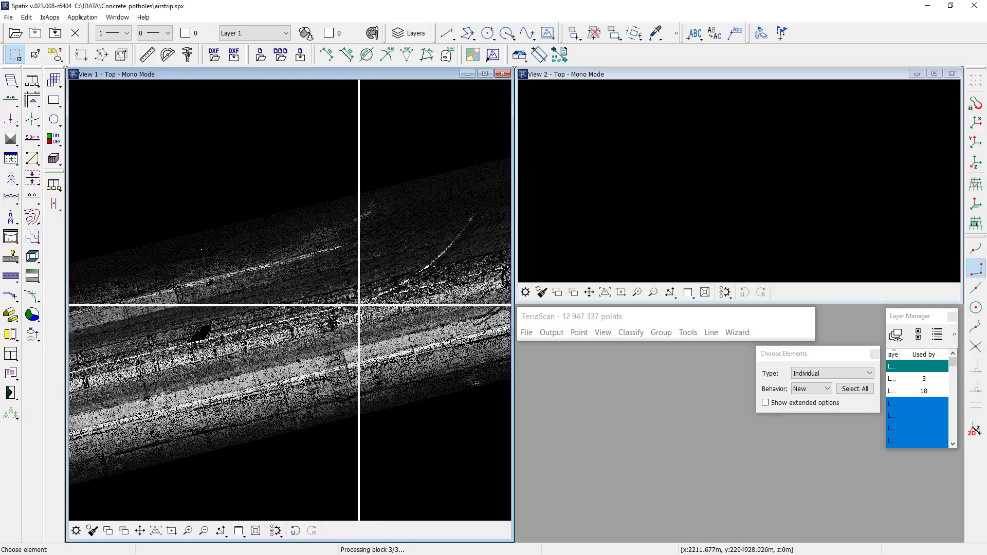
scroll(359, 302, "down", 1)
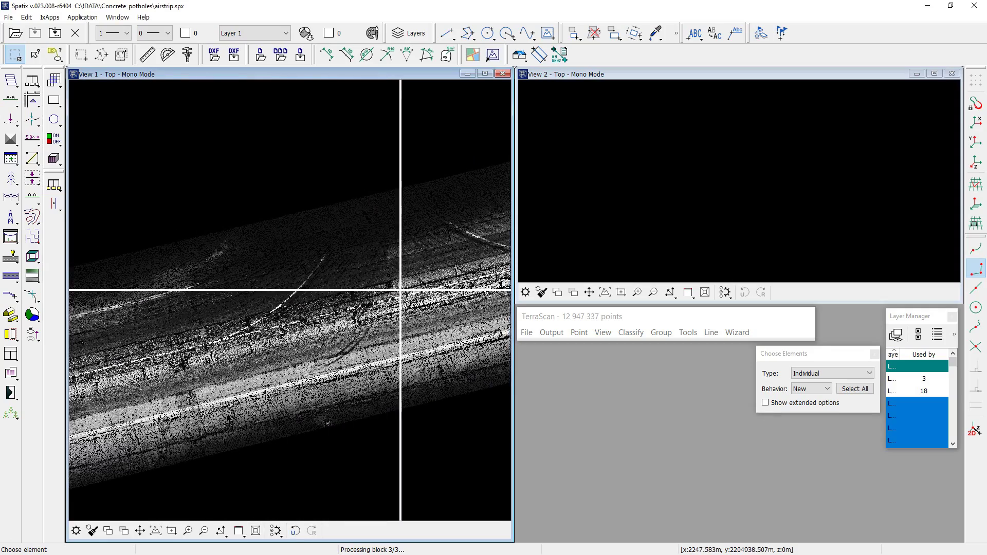
scroll(257, 331, "down", 2)
scroll(206, 347, "down", 2)
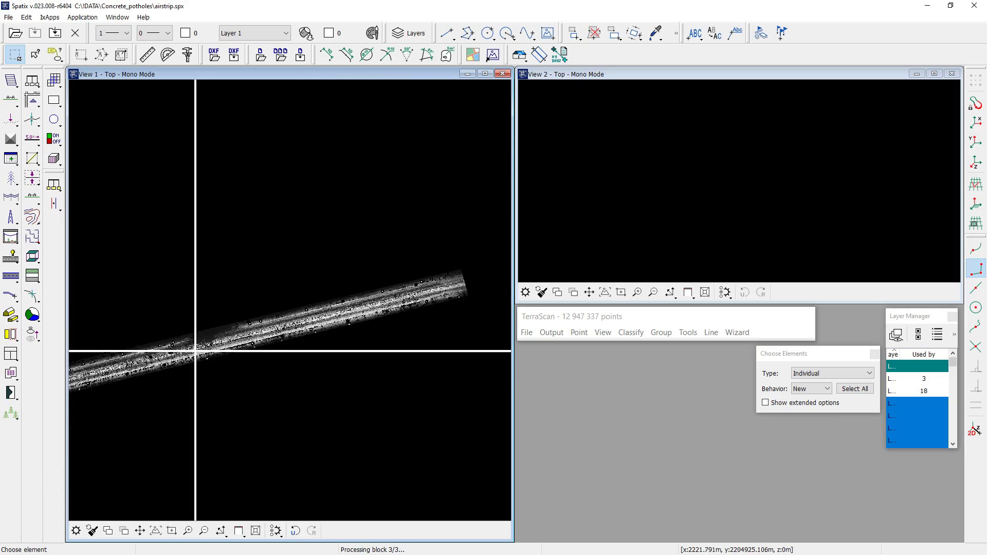
scroll(389, 297, "down", 1)
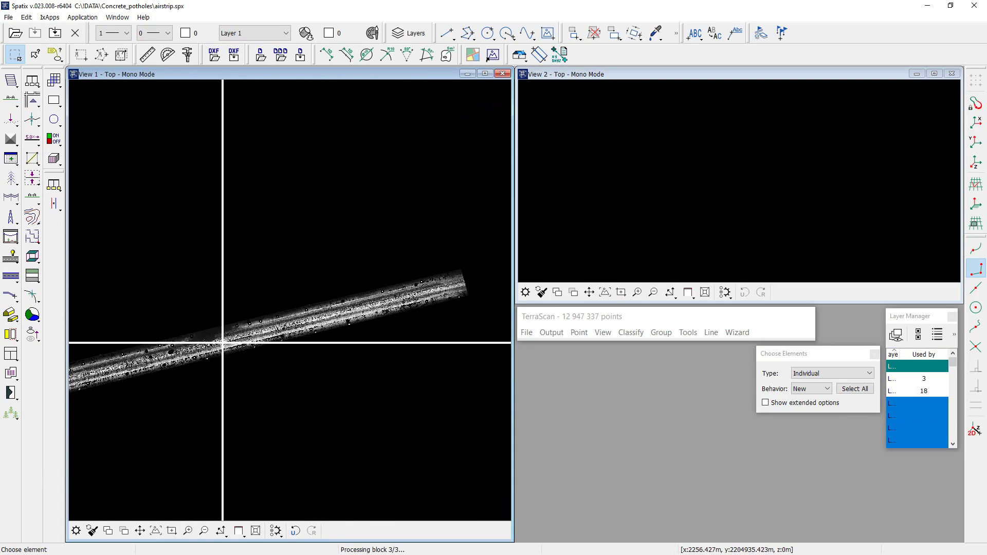
scroll(220, 345, "up", 3)
scroll(230, 355, "up", 2)
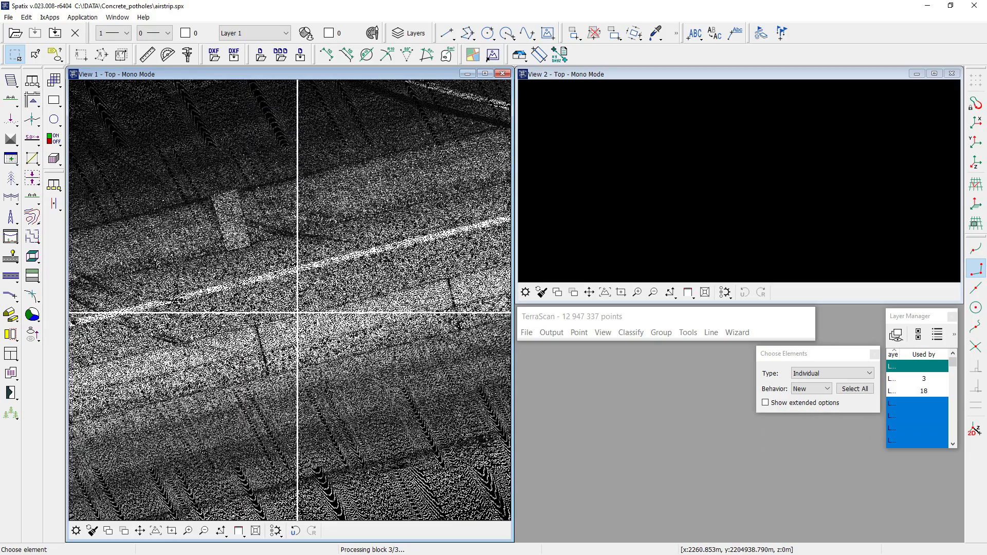
scroll(437, 272, "down", 2)
scroll(368, 260, "down", 3)
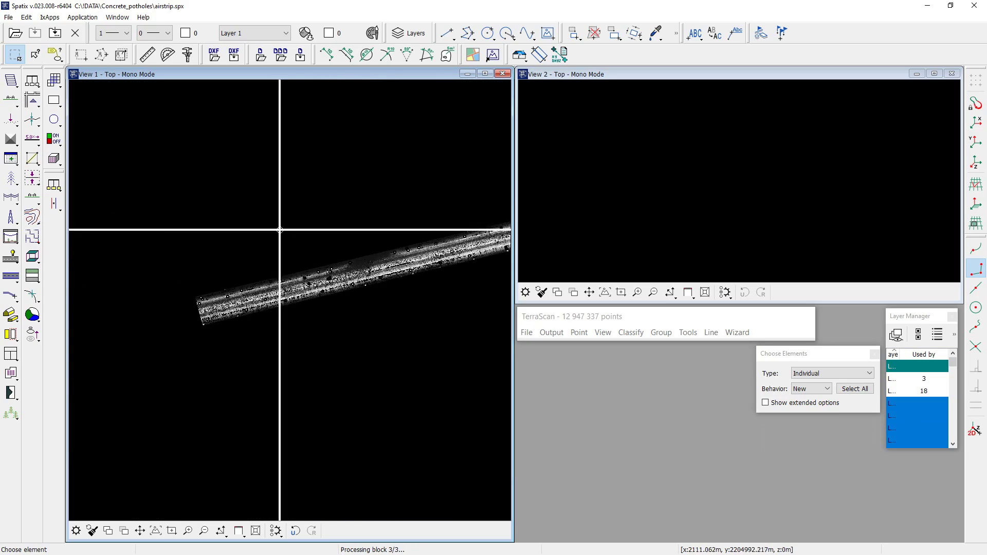
left_click(11, 78)
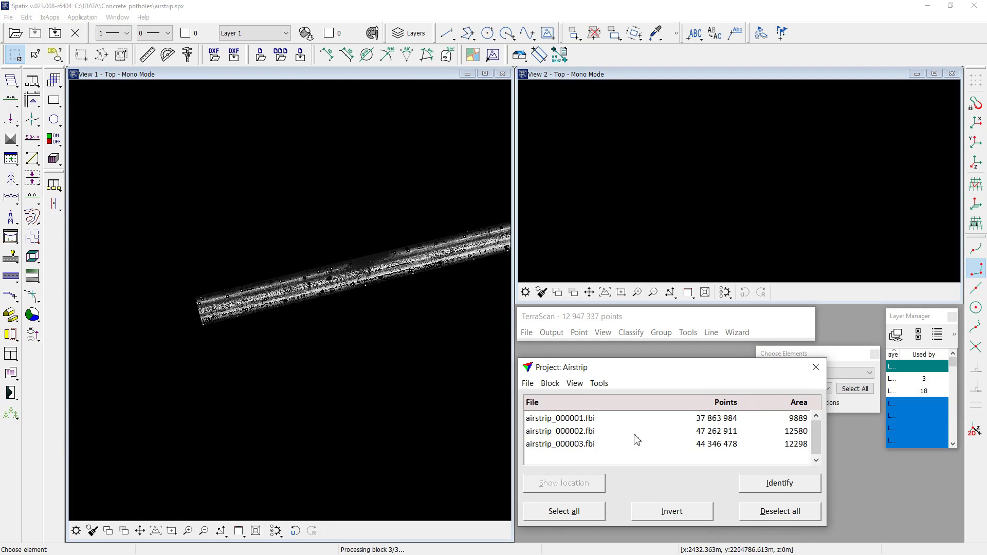
- Display the three block boundaries over the runway and pan the strip left
left_click(931, 382)
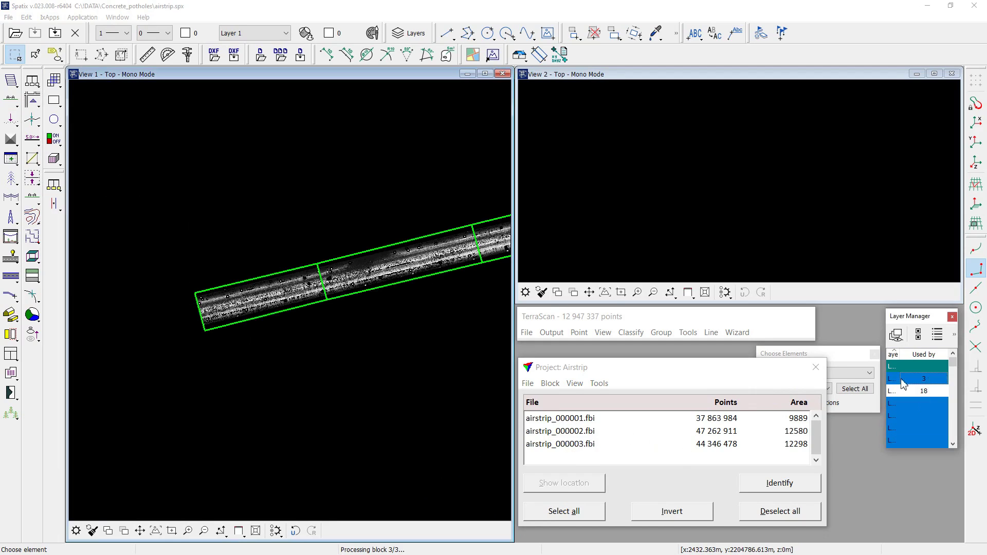
scroll(447, 238, "up", 3)
middle_click_drag(386, 263, 337, 278)
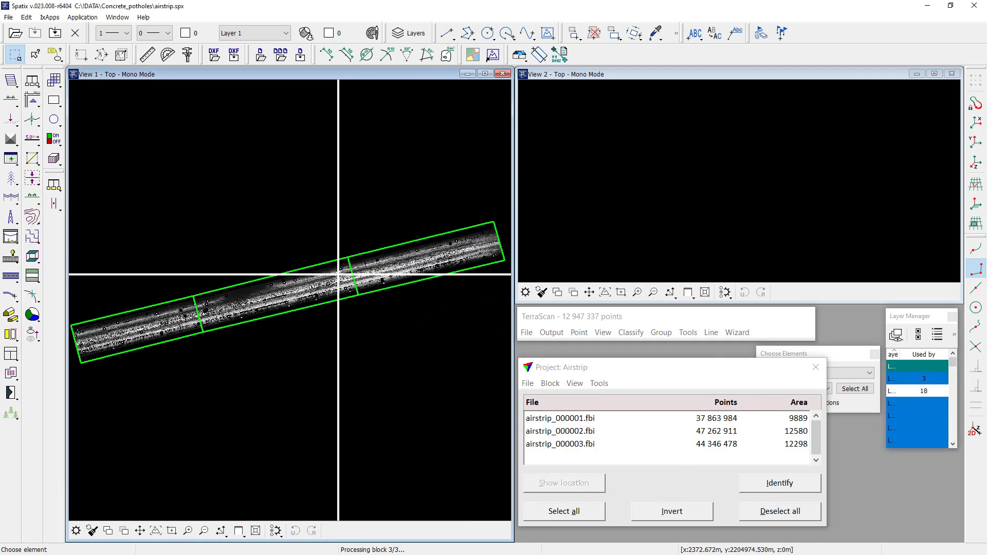
left_click(688, 333)
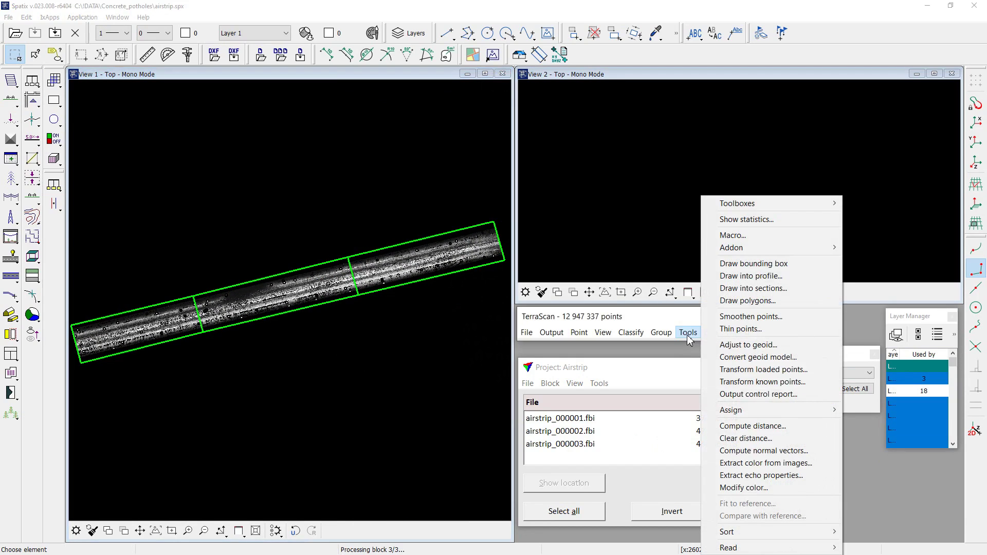
- Open the 01_hard_surface macro in the Macro editor and move it aside
left_click(712, 237)
left_click_drag(445, 144, 650, 177)
scroll(229, 309, "up", 5)
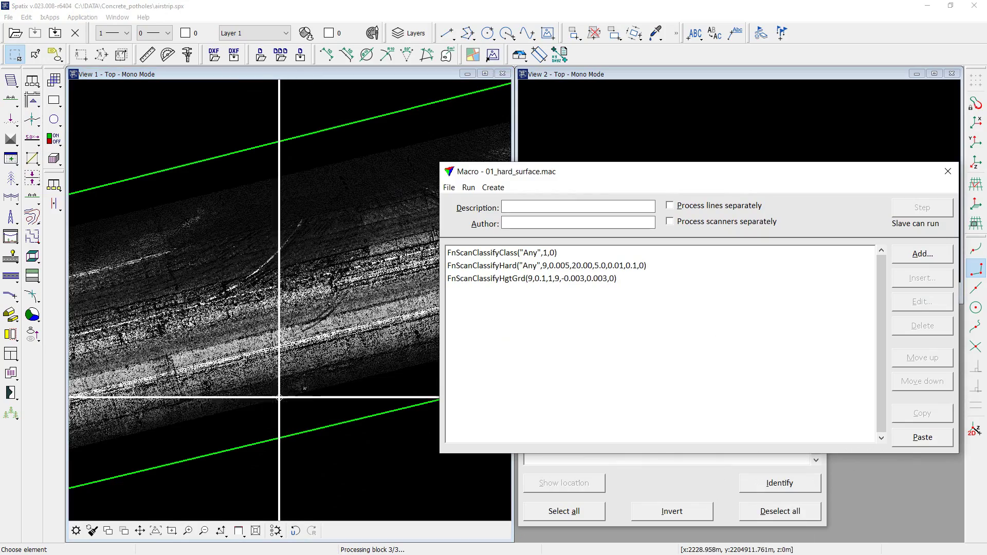
middle_click_drag(143, 390, 378, 287)
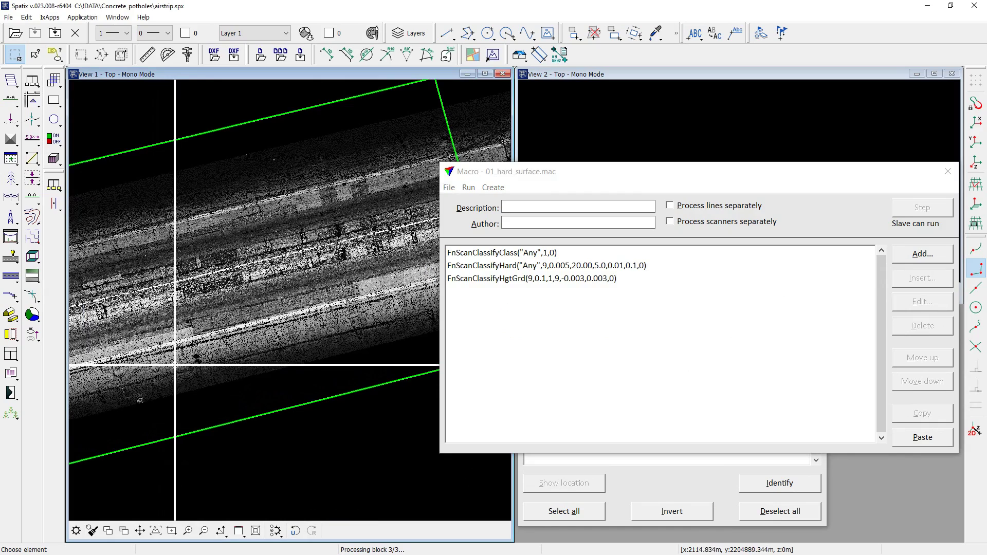
- Zoom and pan View 1 to centre the cross-strip block boundary
middle_click_drag(194, 352, 222, 347)
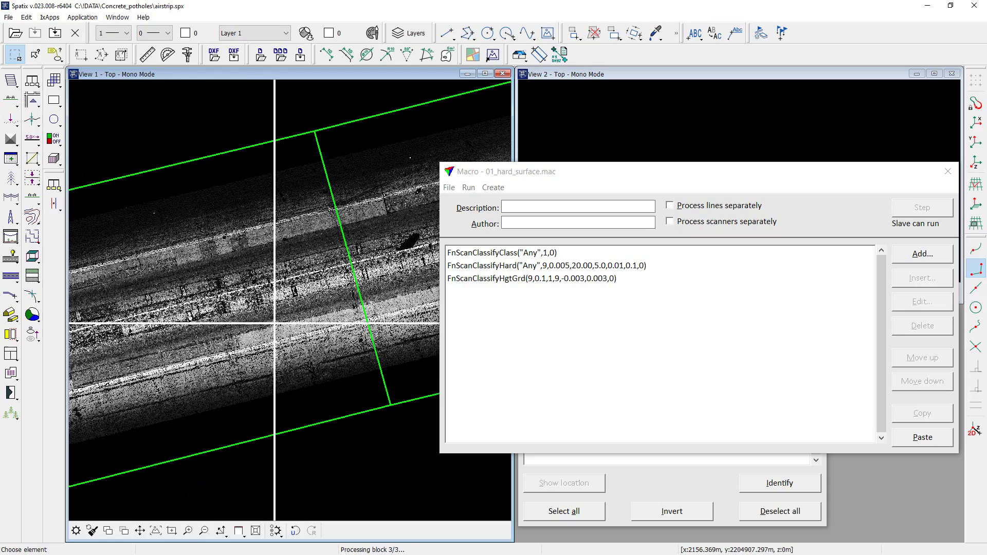
scroll(252, 314, "up", 2)
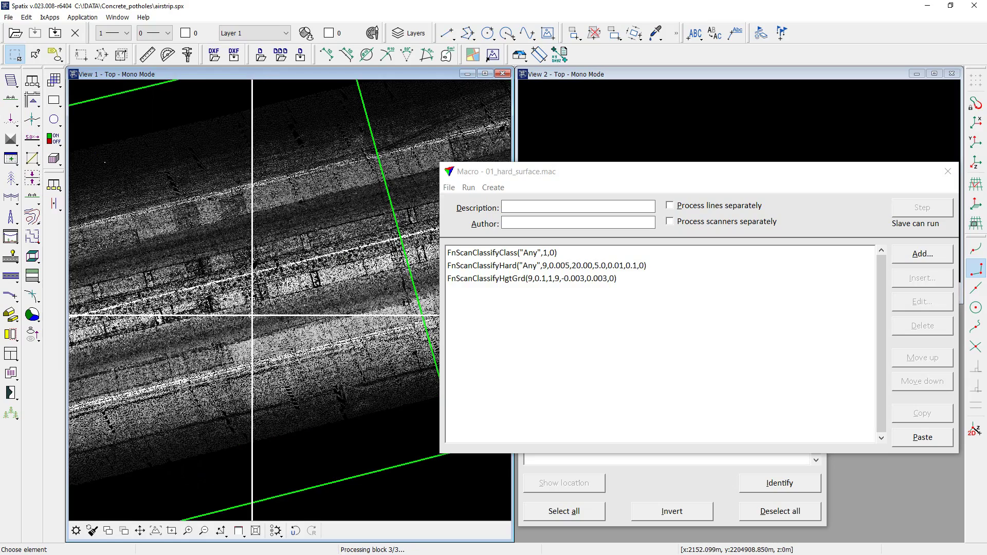
scroll(257, 308, "up", 3)
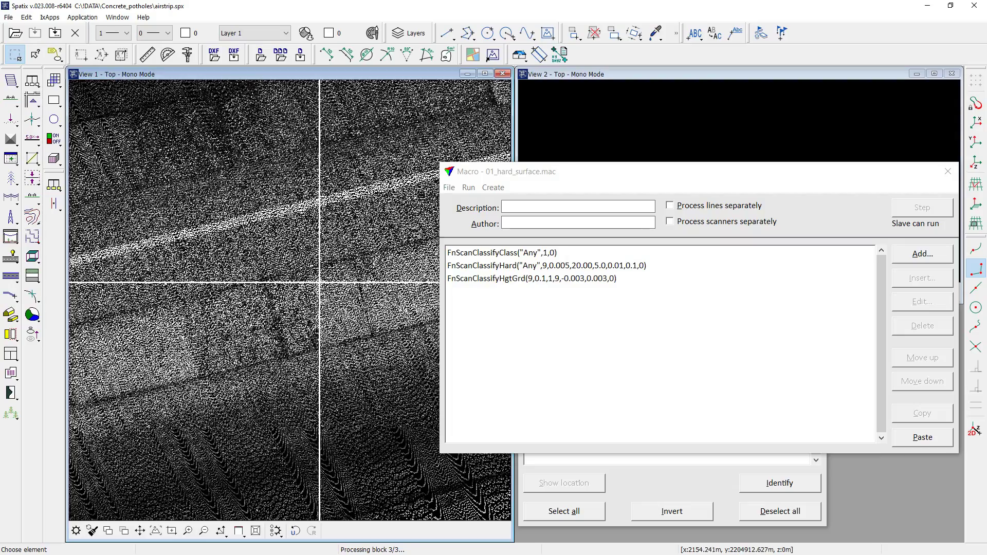
middle_click_drag(319, 283, 219, 326)
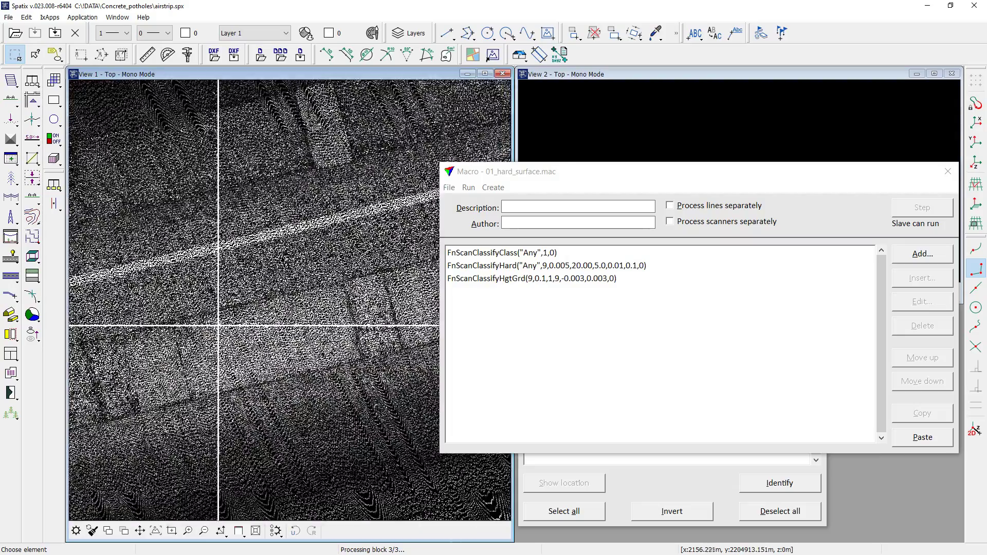
scroll(388, 278, "up", 3)
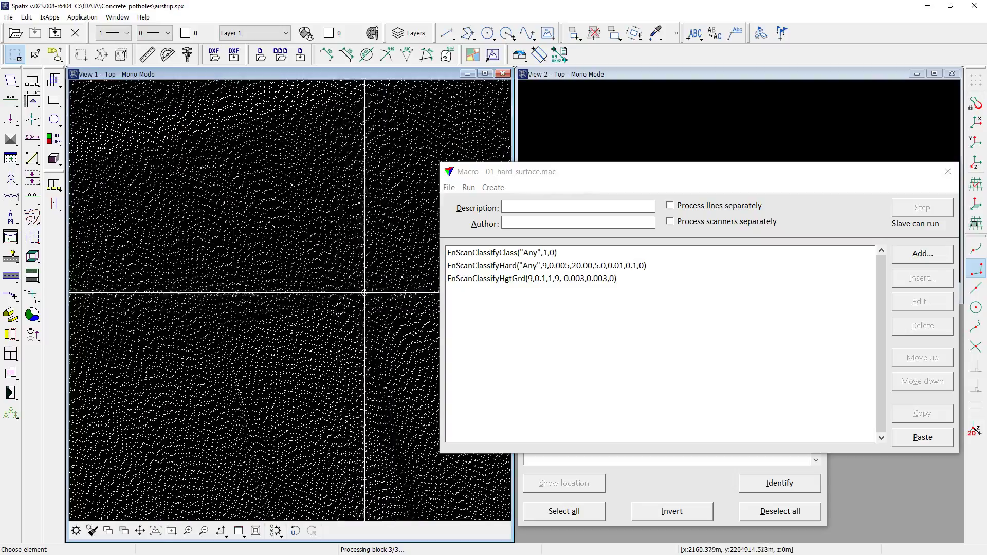
scroll(364, 292, "down", 3)
scroll(314, 216, "up", 3)
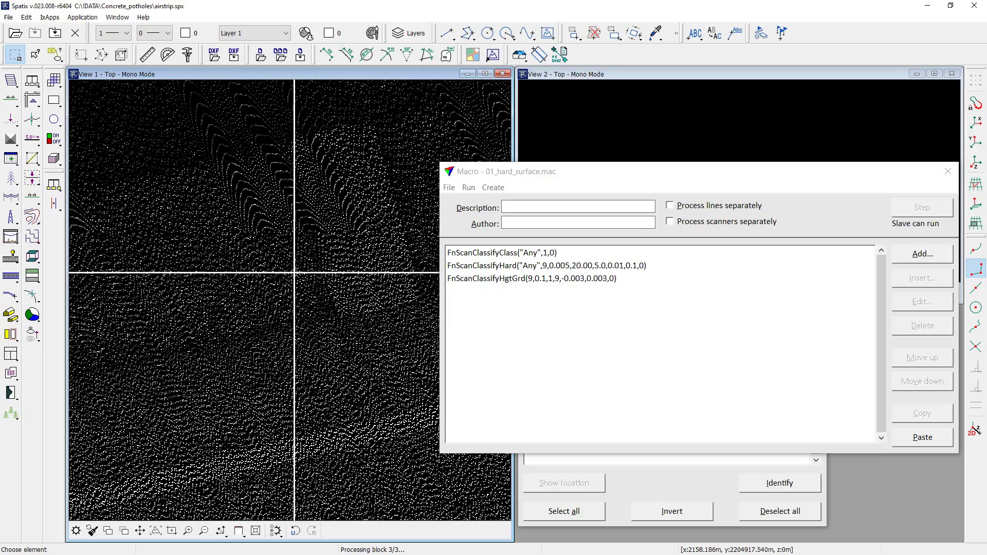
scroll(297, 288, "down", 3)
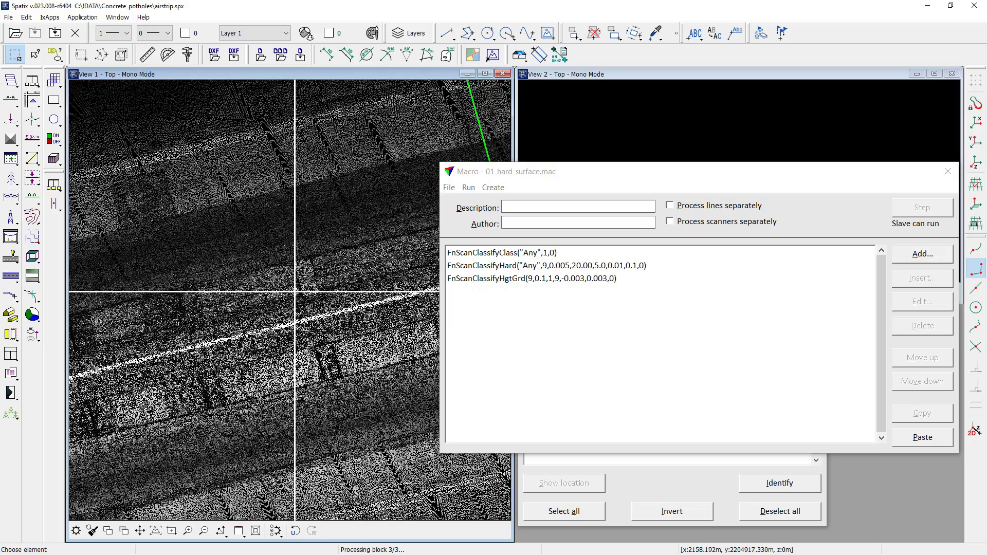
- Review the hard-surface classification step parameters and cancel without changes
left_click(537, 266)
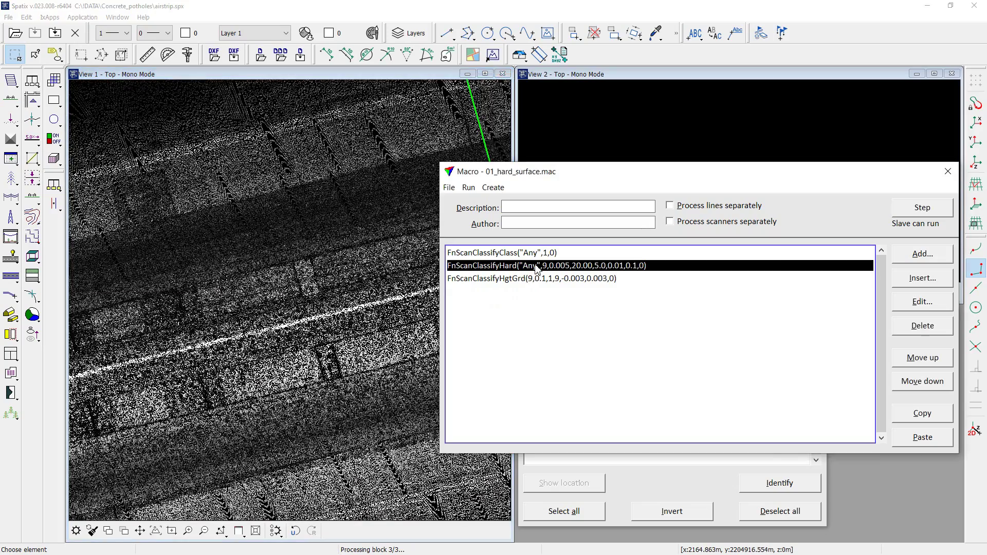
left_click(924, 303)
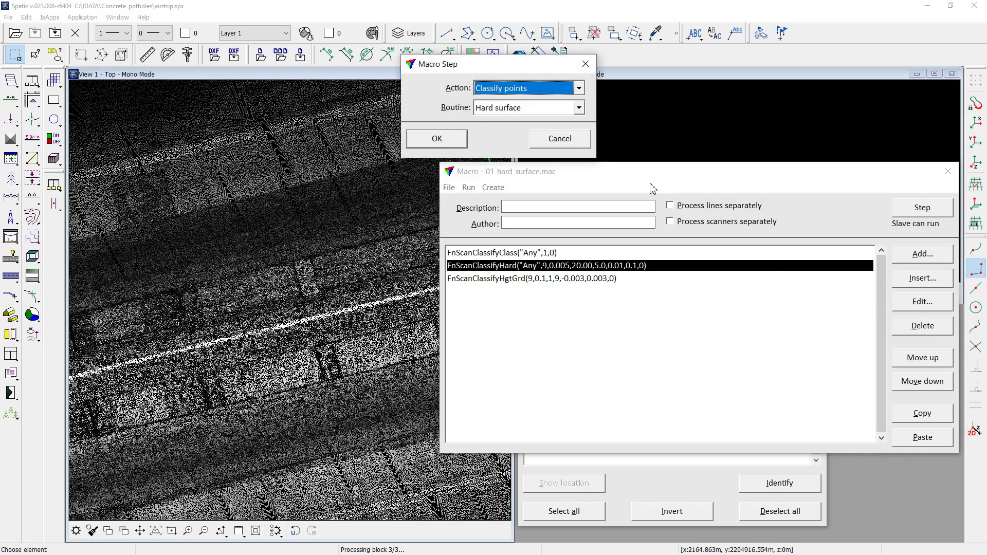
left_click(453, 140)
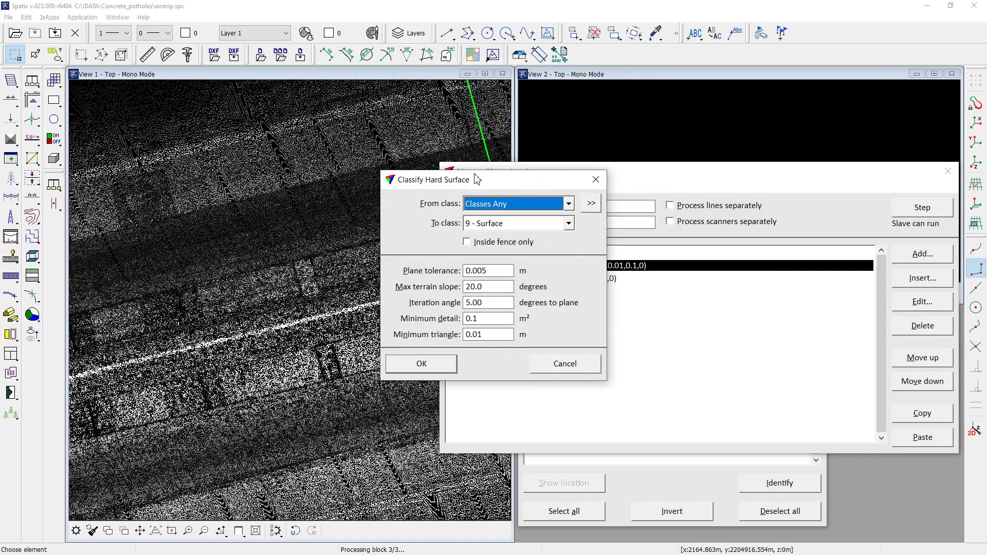
left_click(564, 363)
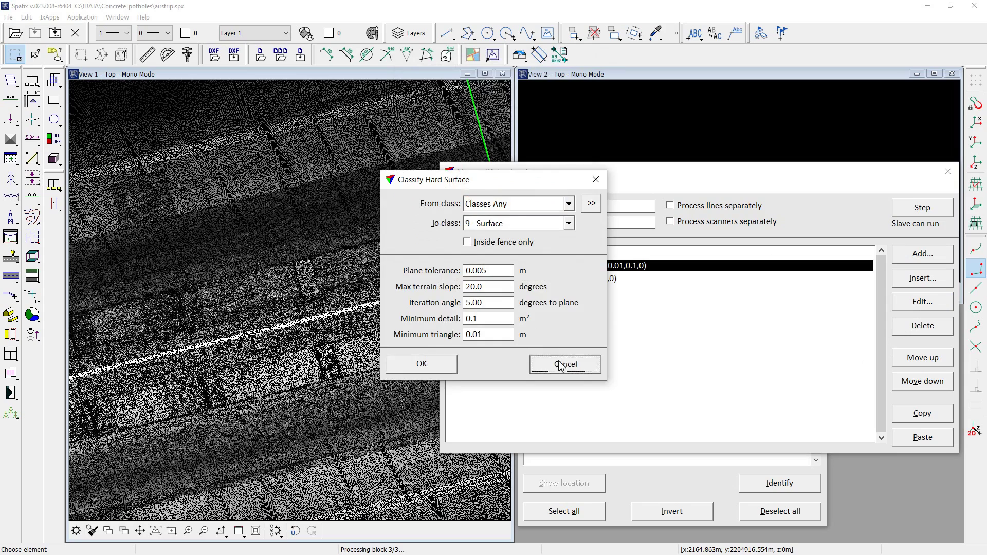
- Review the height-from-ground classification step parameters and cancel without changes
left_click(562, 279)
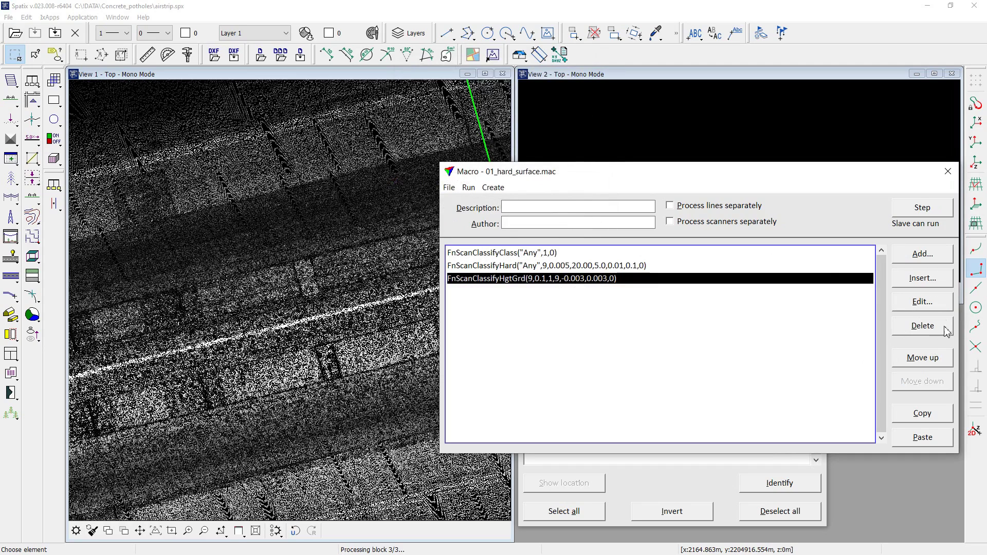
left_click(938, 304)
left_click(457, 145)
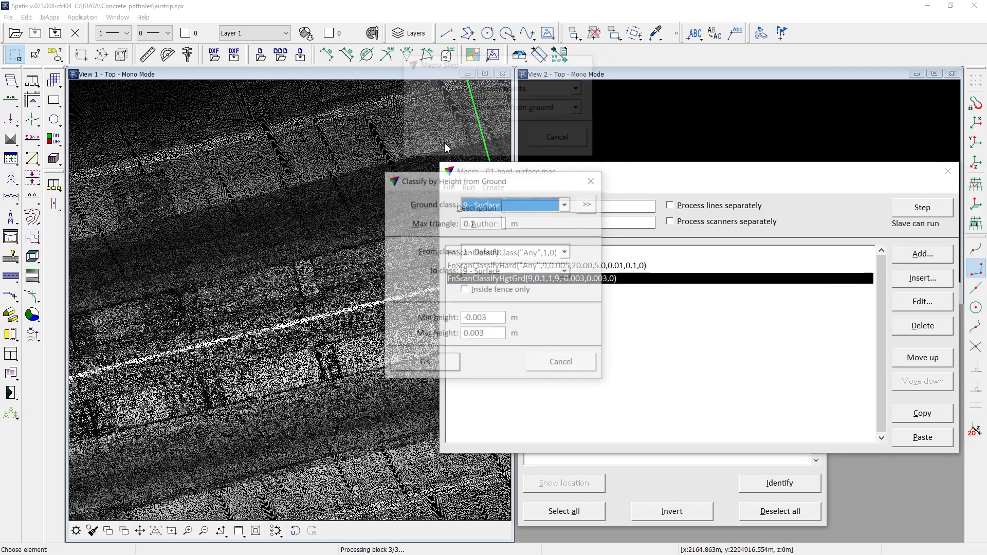
left_click(562, 364)
- Run 01_hard_surface.mac on all three Airstrip blocks, overwriting the original points
left_click(948, 173)
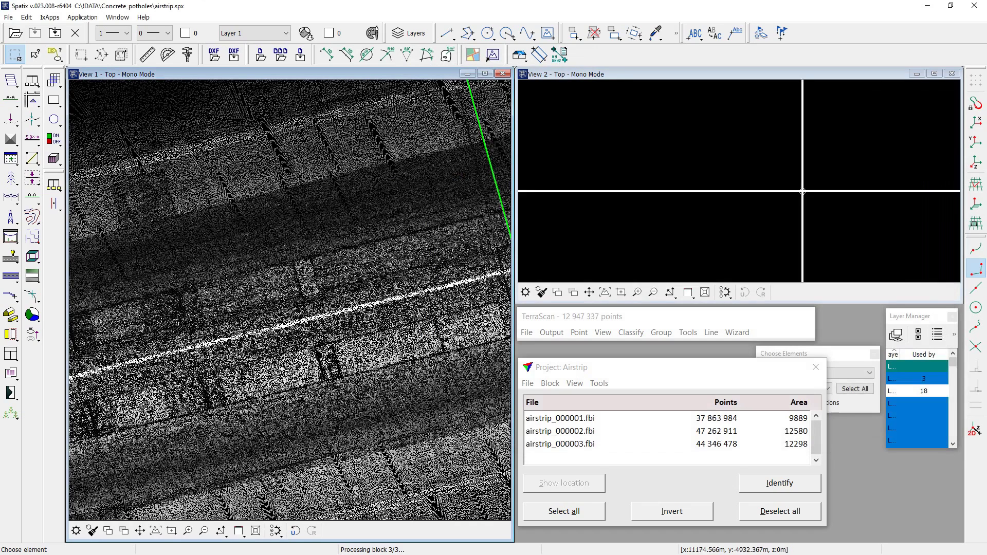
left_click(598, 368)
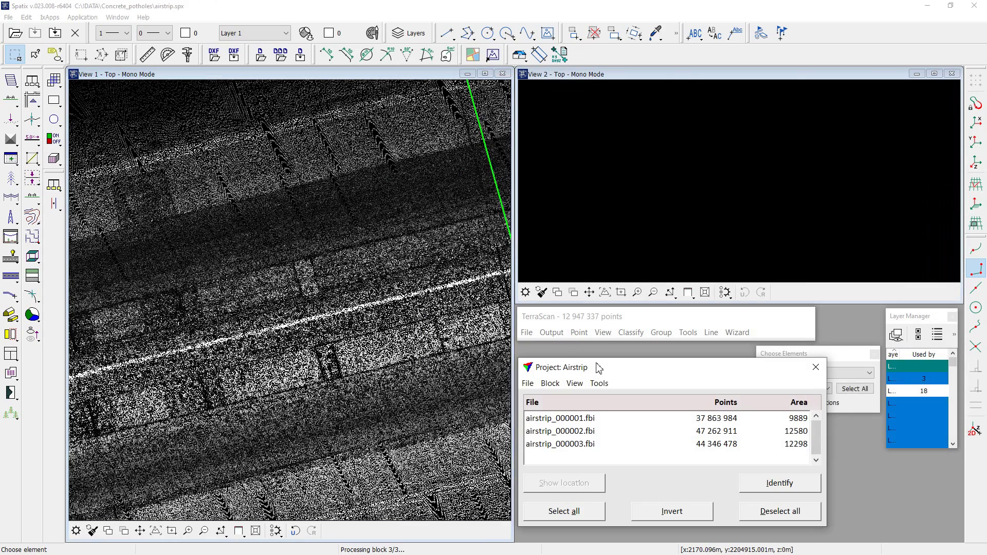
left_click(599, 384)
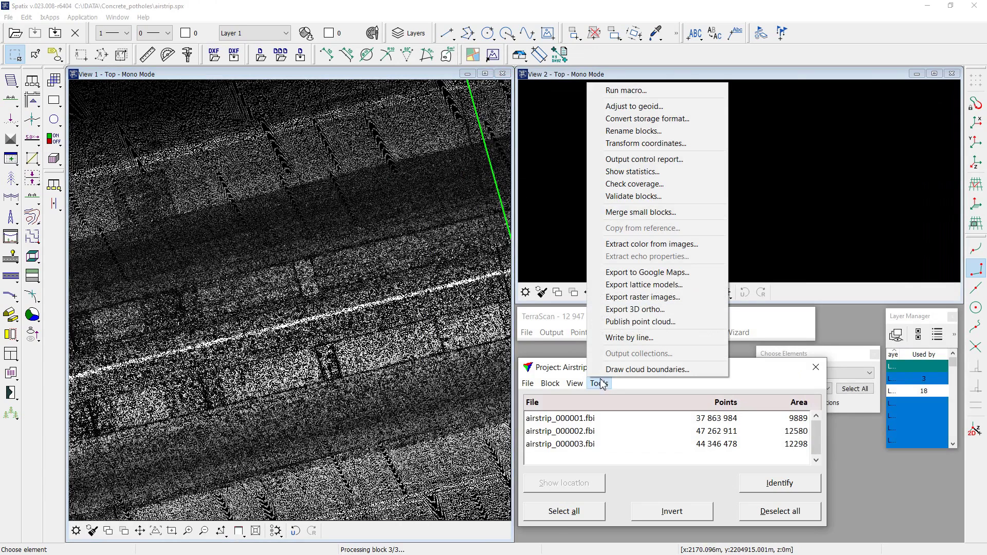
left_click(643, 91)
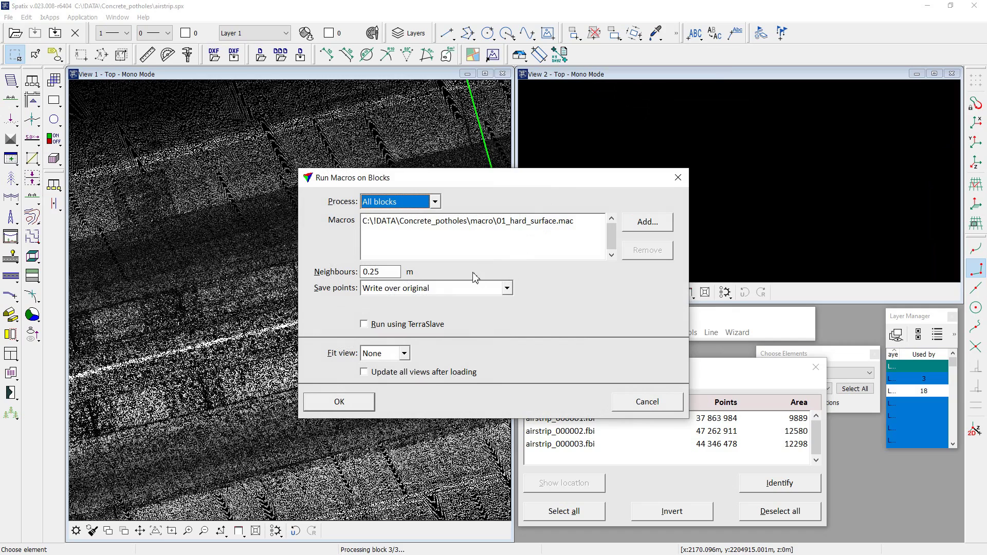
left_click(504, 227)
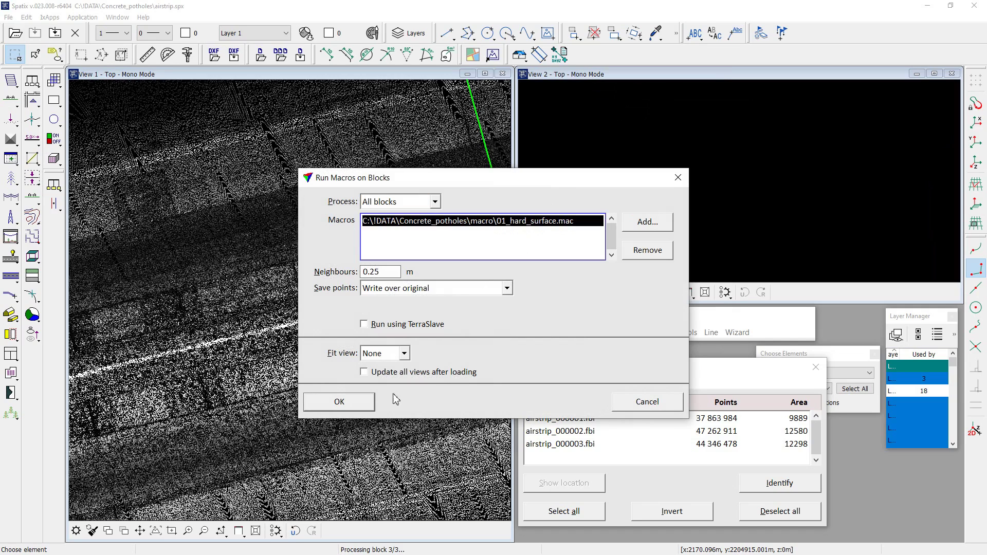
left_click(340, 401)
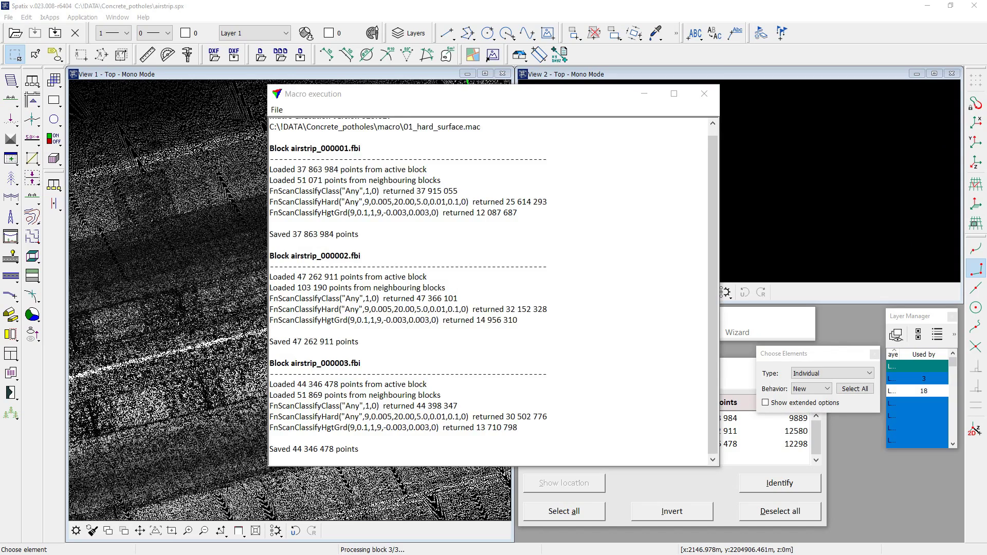
- Close the macro execution log and project window, and fit the view to all blocks
left_click(704, 94)
left_click(750, 376)
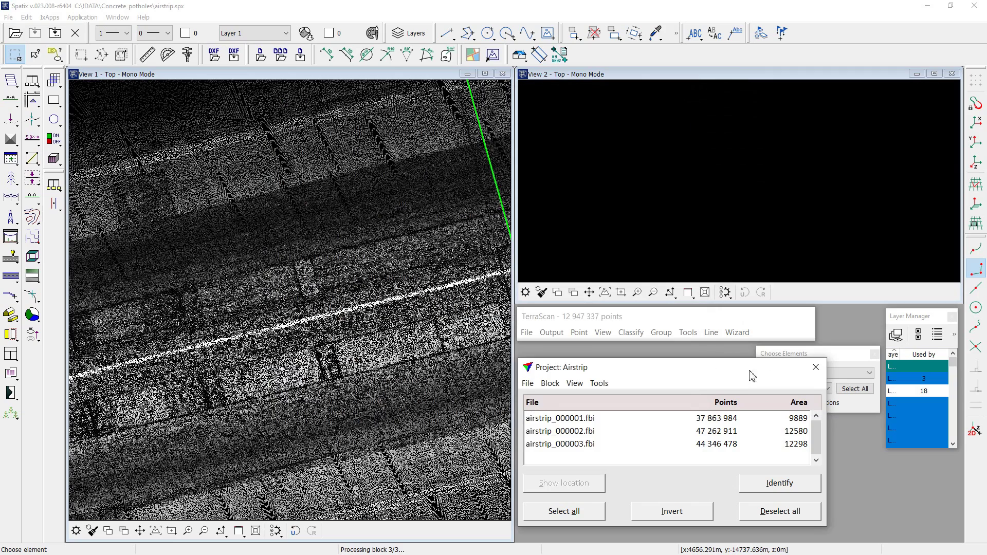
left_click(815, 367)
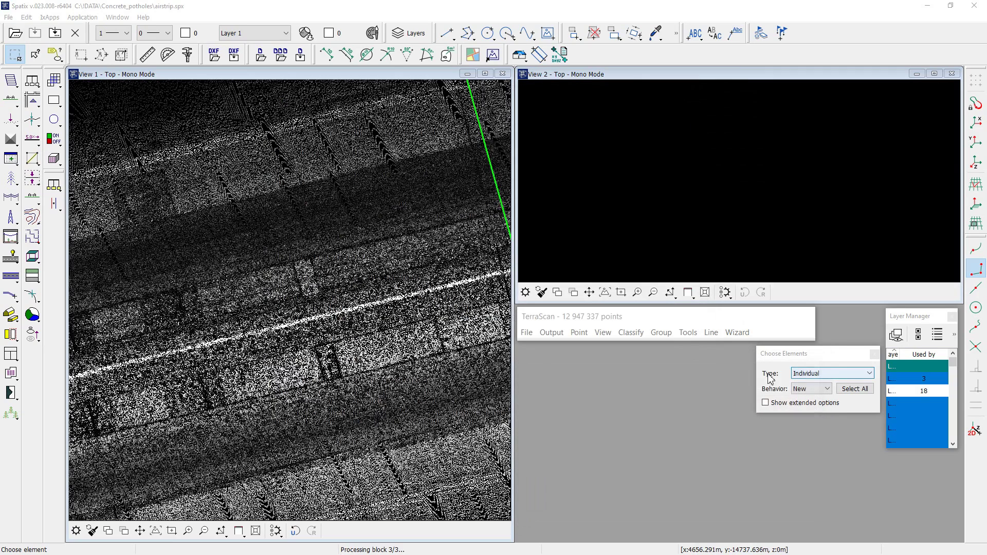
left_click(156, 531)
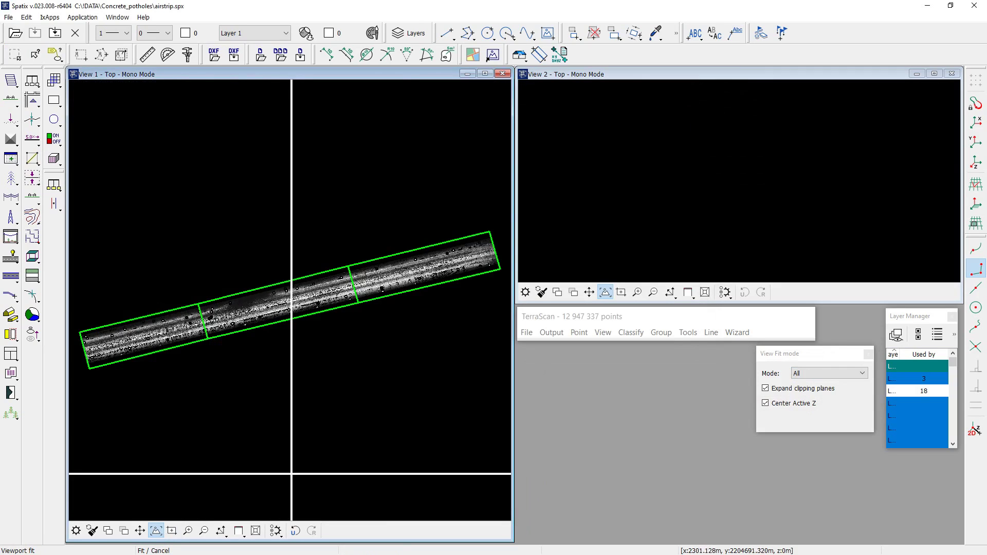
- Open the middle block airstrip_000002.fbi for modification
left_click(526, 333)
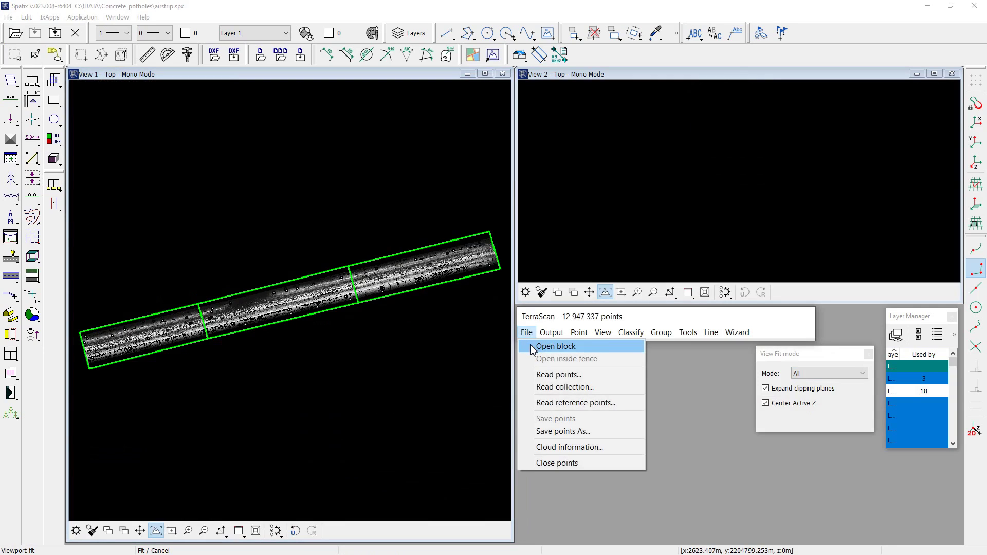
left_click(556, 347)
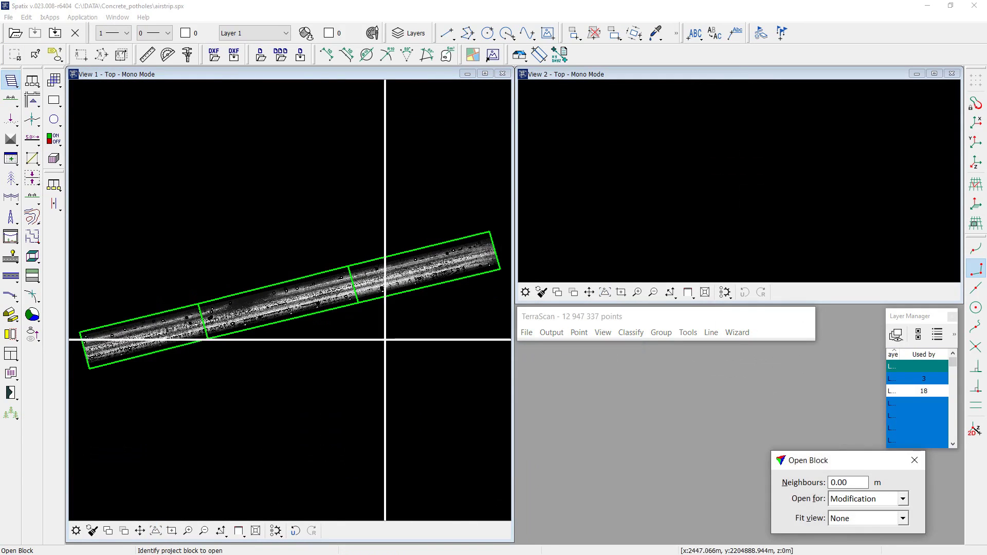
left_click(291, 303)
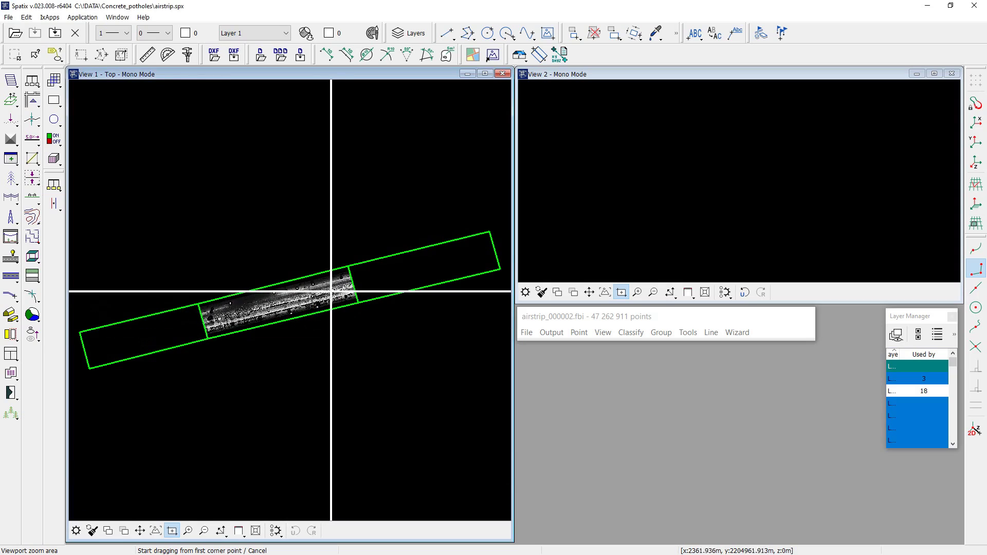
- Zoom into the block and delete the 46452746 points outside a small fenced runway patch
left_click(324, 291)
left_click_drag(324, 290, 332, 280)
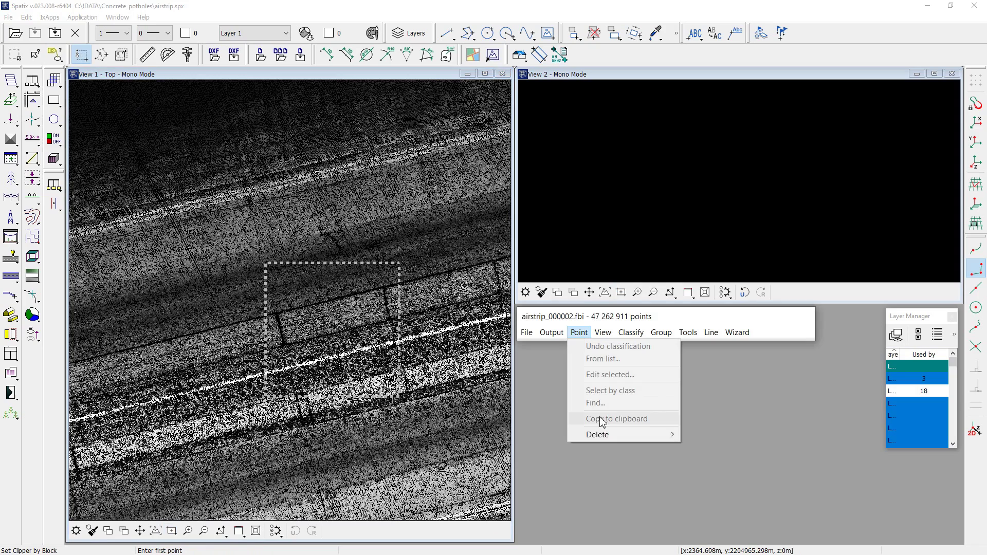
mouse_move(601, 435)
left_click(719, 487)
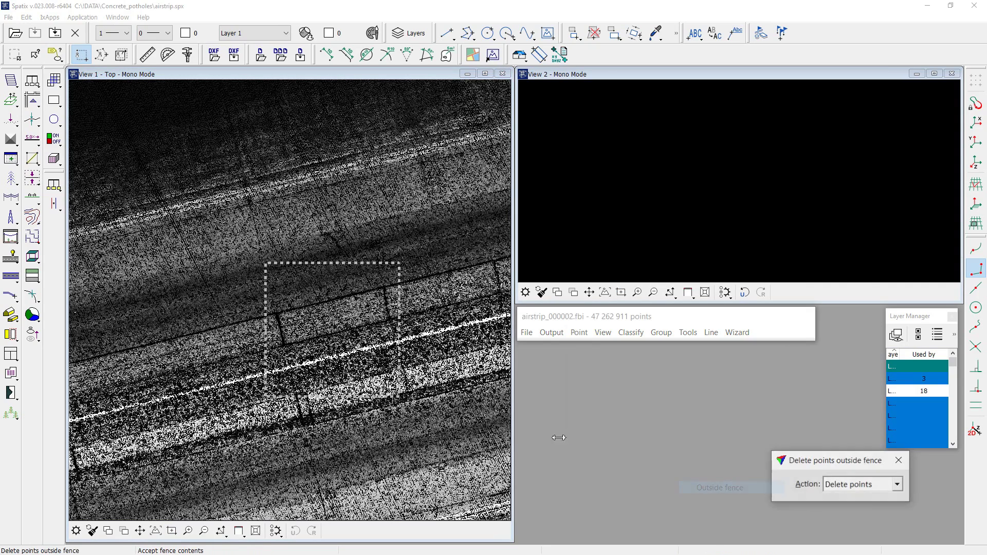
left_click(399, 355)
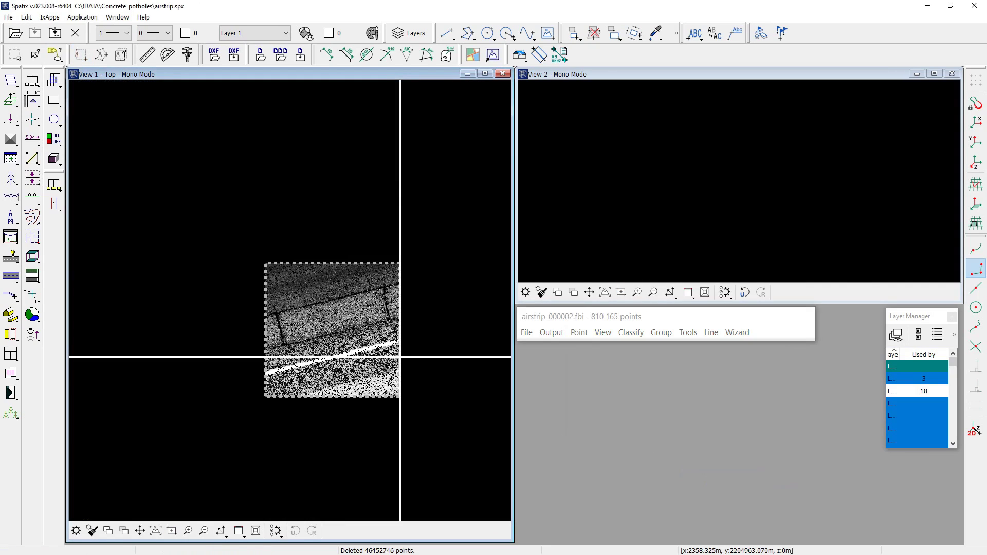
left_click(82, 55)
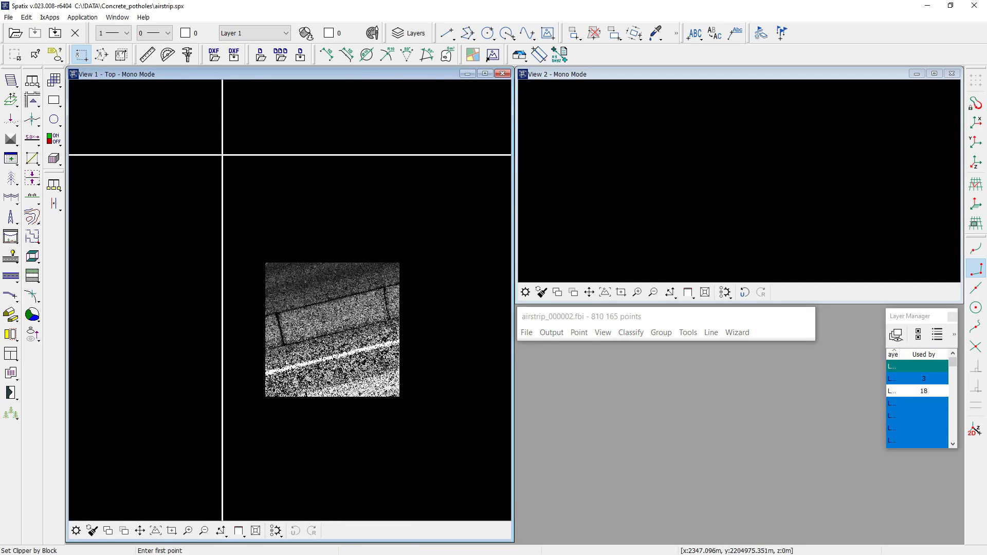
- Set view 1 Display mode to colour by Distance with only class 9 Surface shown
left_click(598, 332)
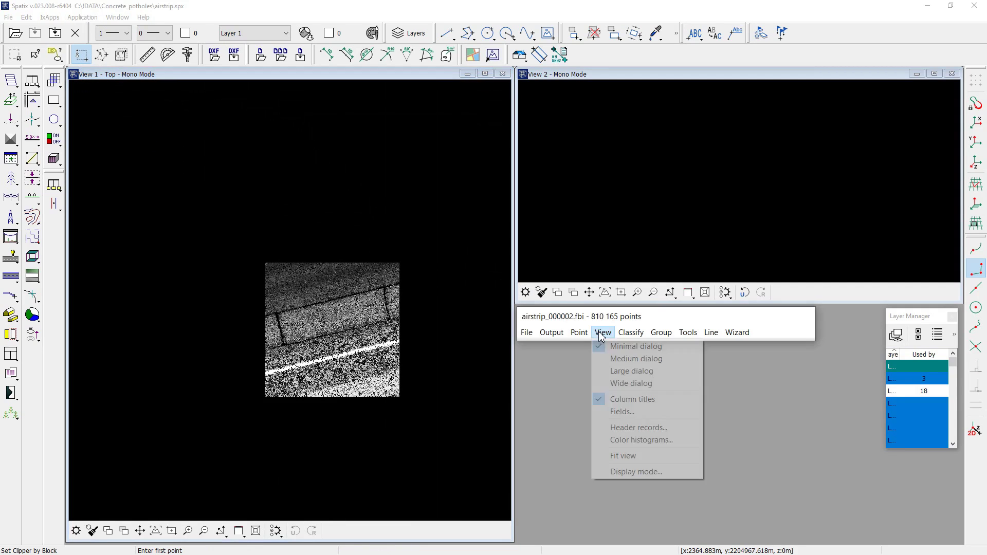
left_click(636, 472)
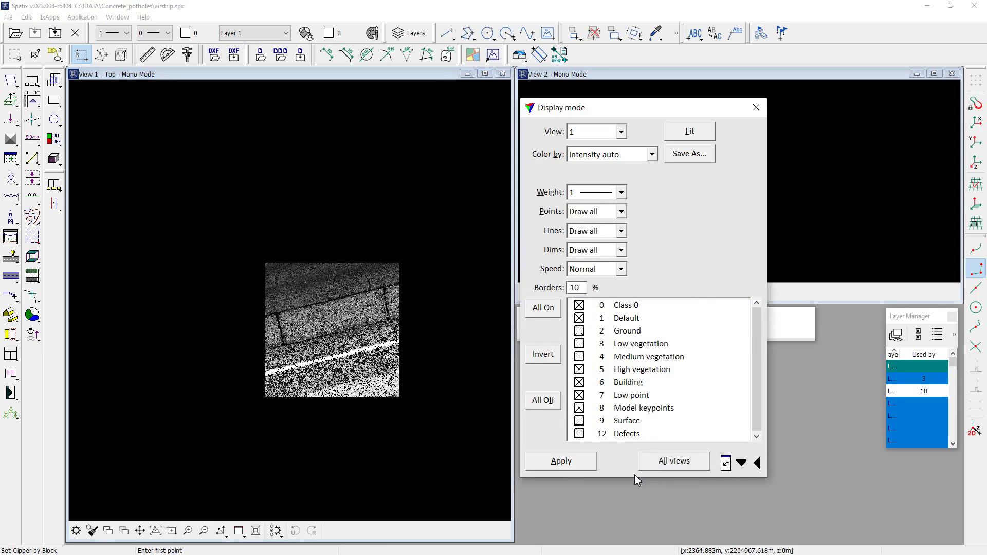
left_click_drag(593, 115, 603, 115)
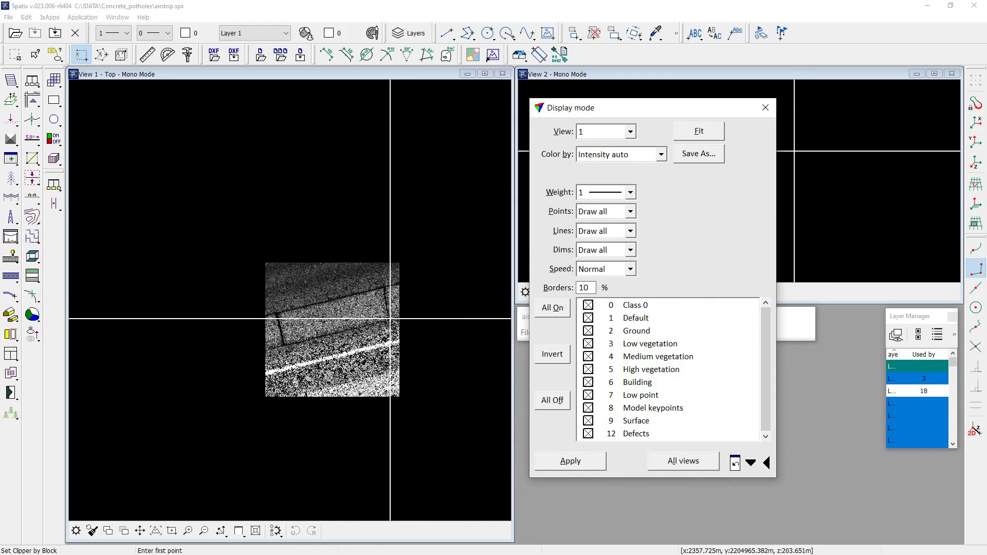
left_click(642, 159)
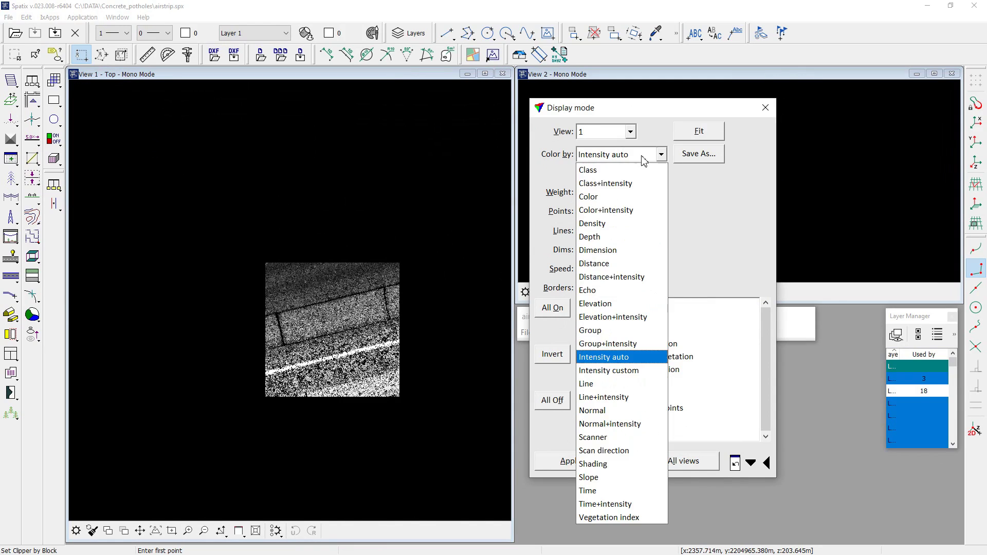
left_click(598, 265)
left_click(548, 406)
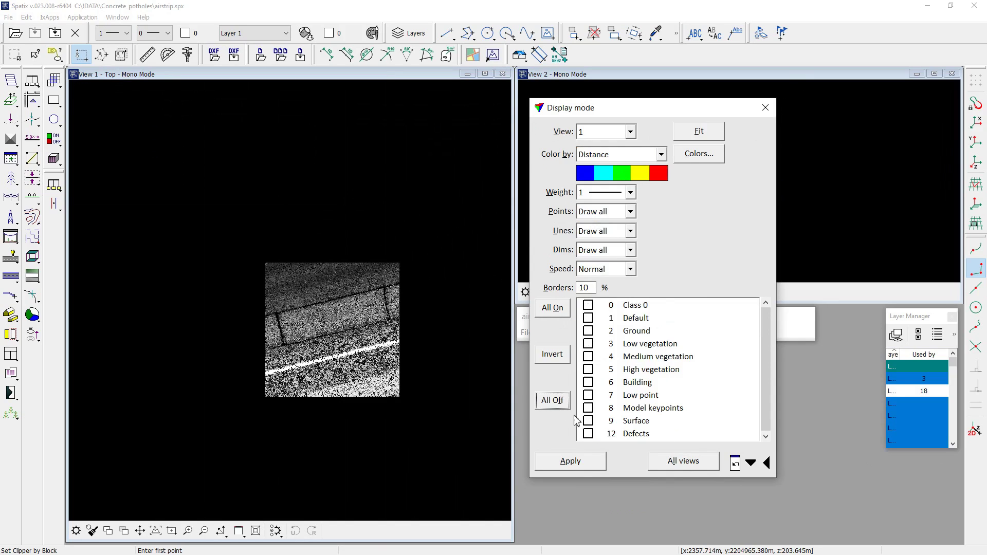
left_click(588, 421)
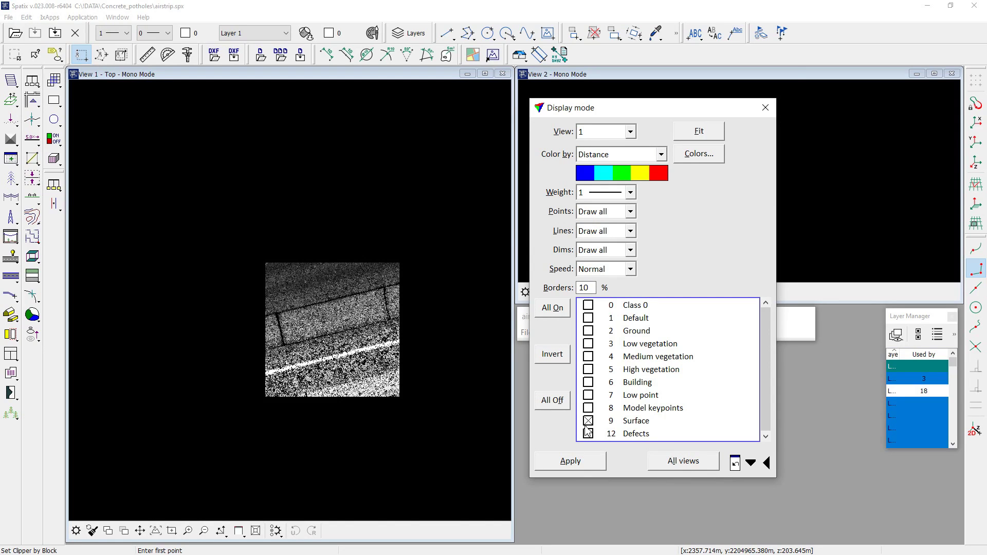
- Load distance.dcl (-0.005 to -0.025 m steps) as the colour scheme and apply to all views
left_click(699, 154)
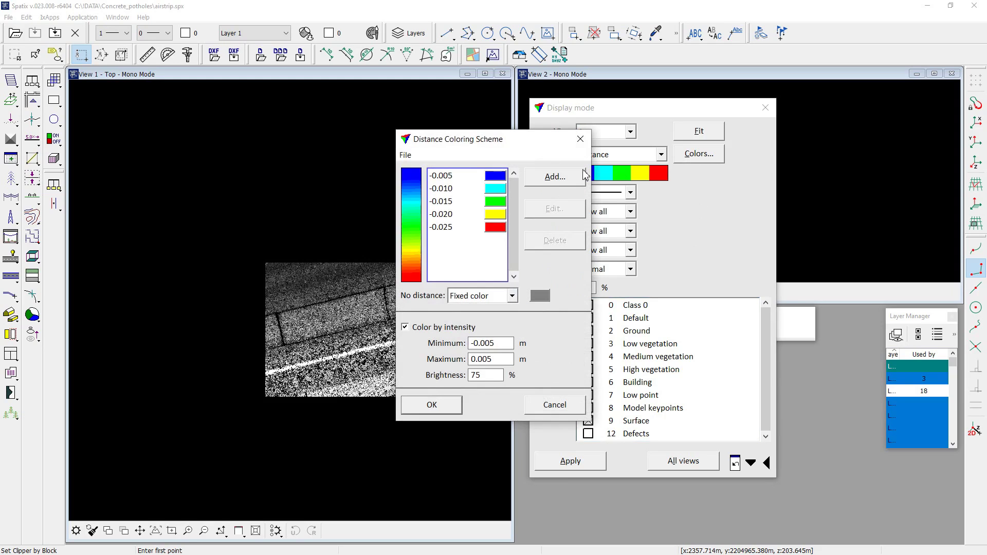
left_click(405, 156)
left_click(415, 168)
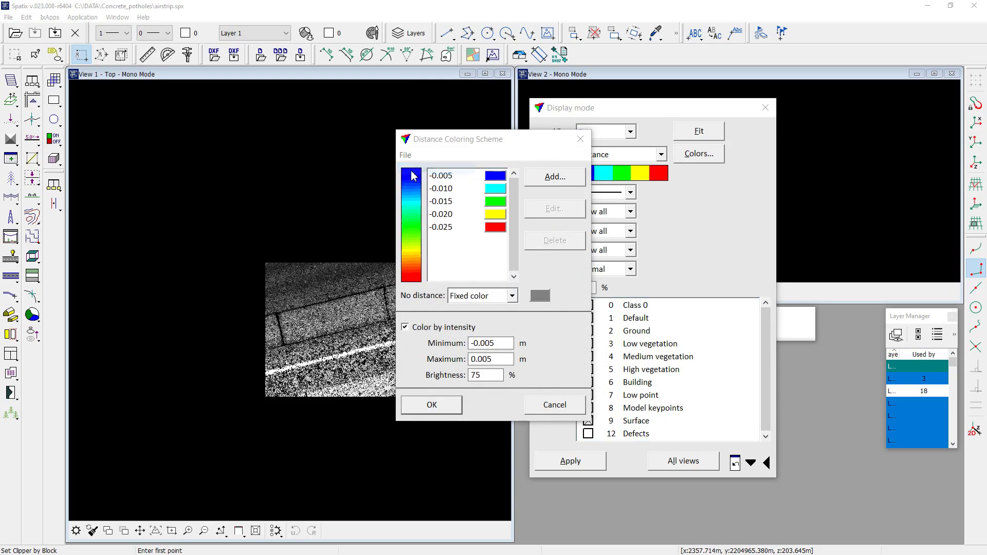
left_click(517, 296)
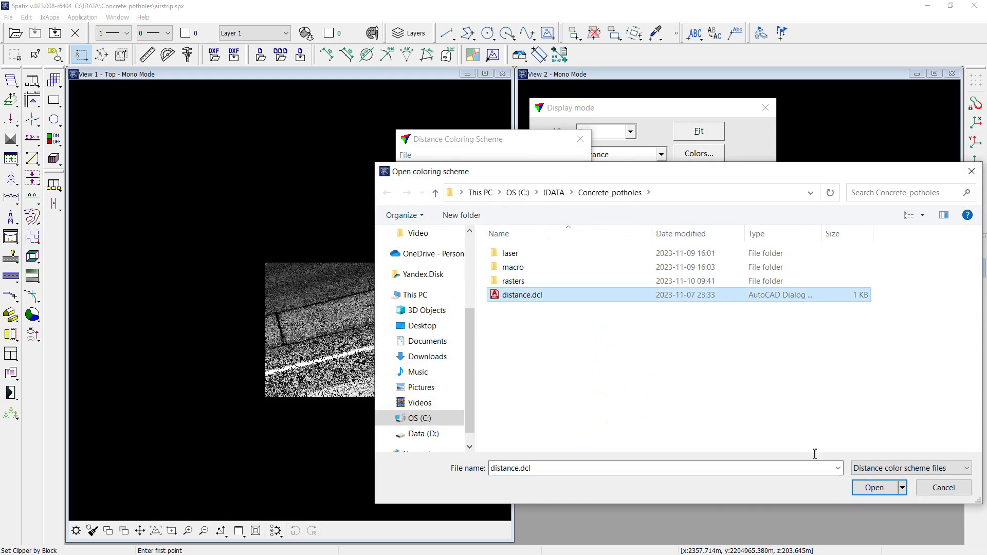
left_click(863, 489)
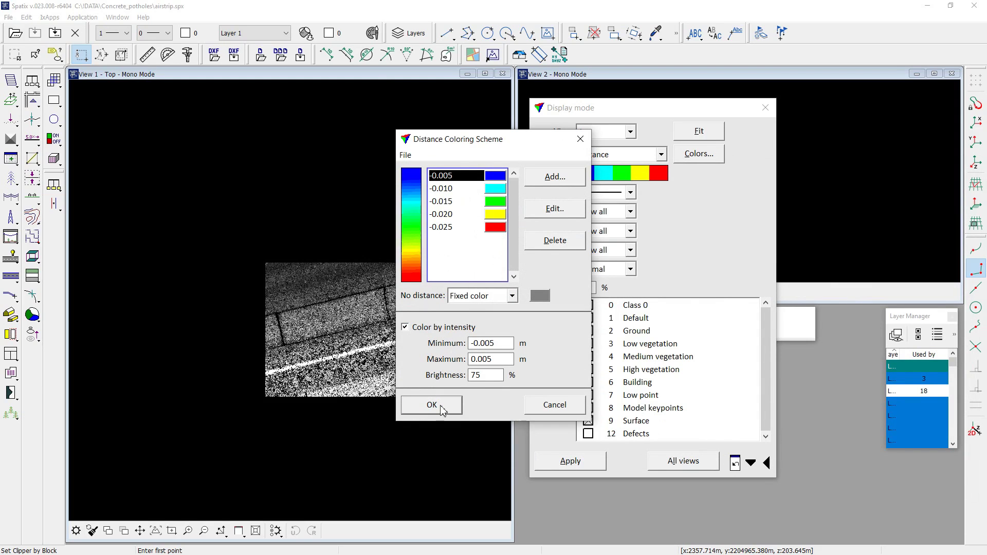
left_click(441, 407)
left_click(684, 462)
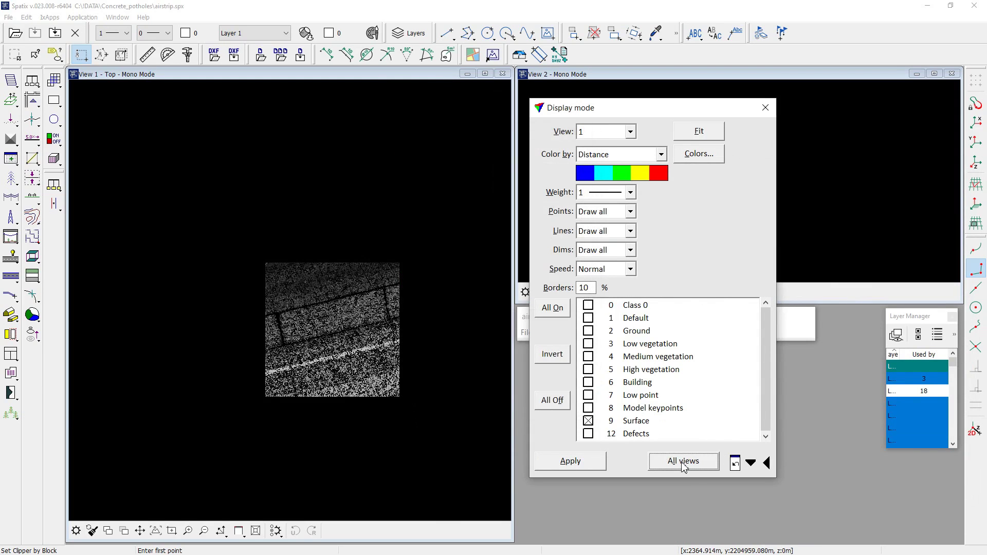
- Draw view 1 points as Smooth fill while keeping Distance colouring
left_click(591, 194)
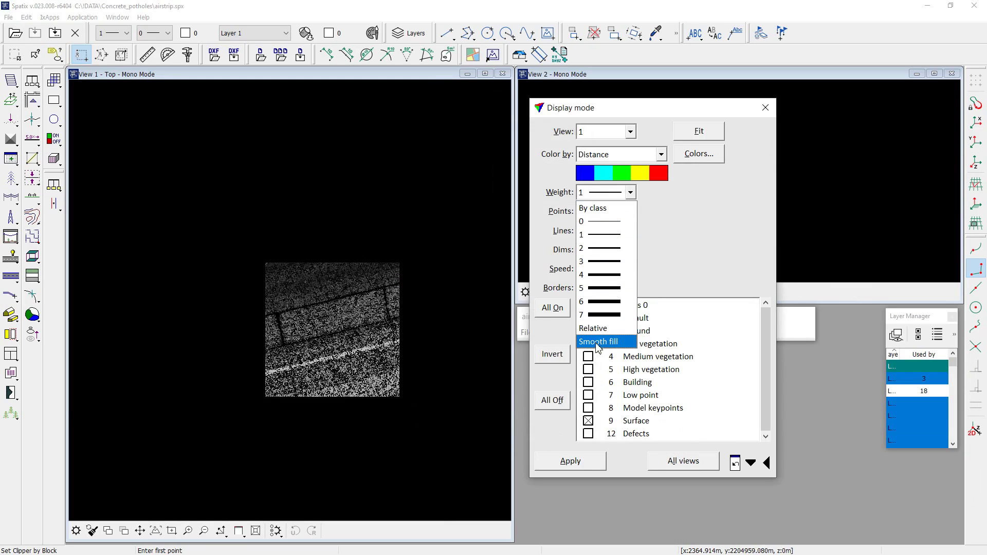
left_click(599, 342)
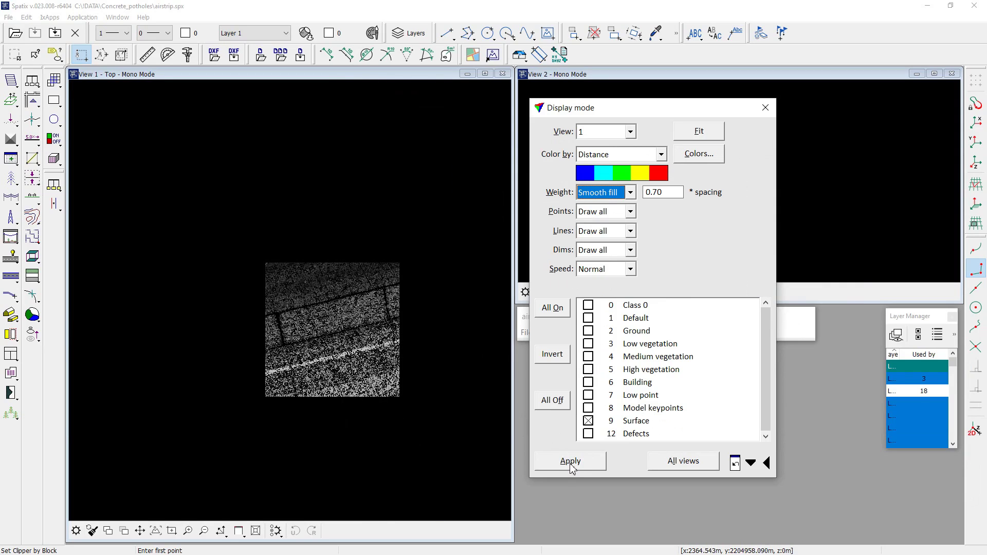
left_click(571, 461)
left_click(600, 155)
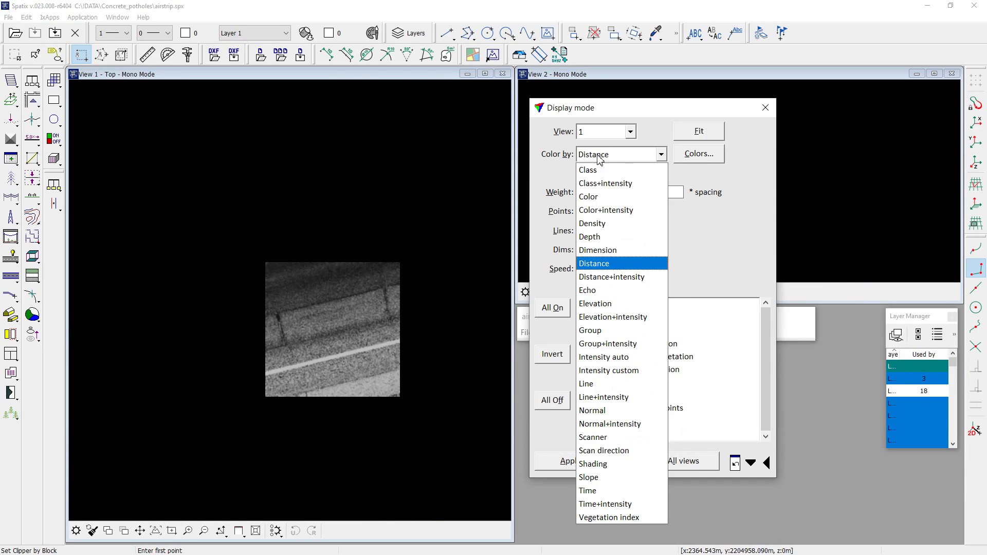
left_click(600, 156)
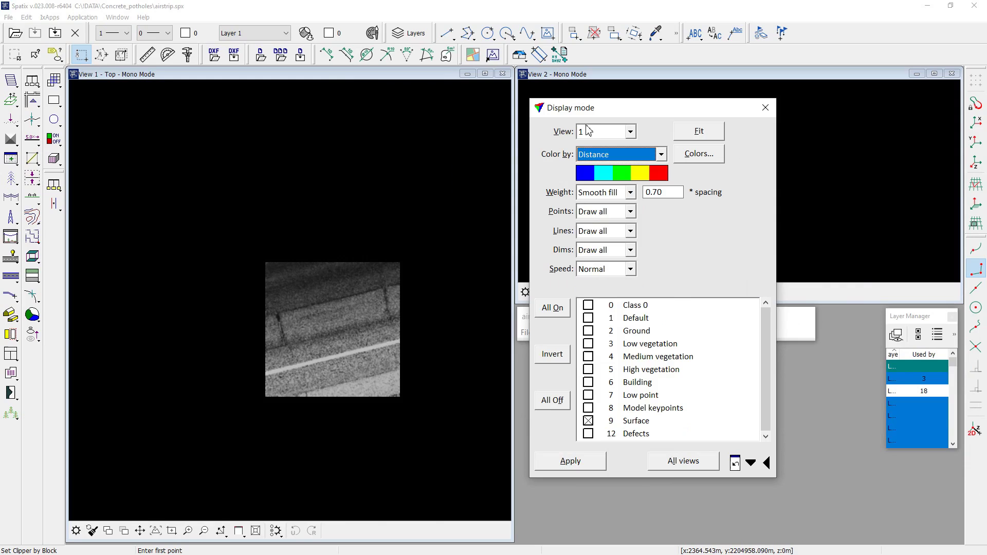
- Set view 2 point weight to 2 and apply the Display mode settings
left_click(589, 131)
left_click(588, 161)
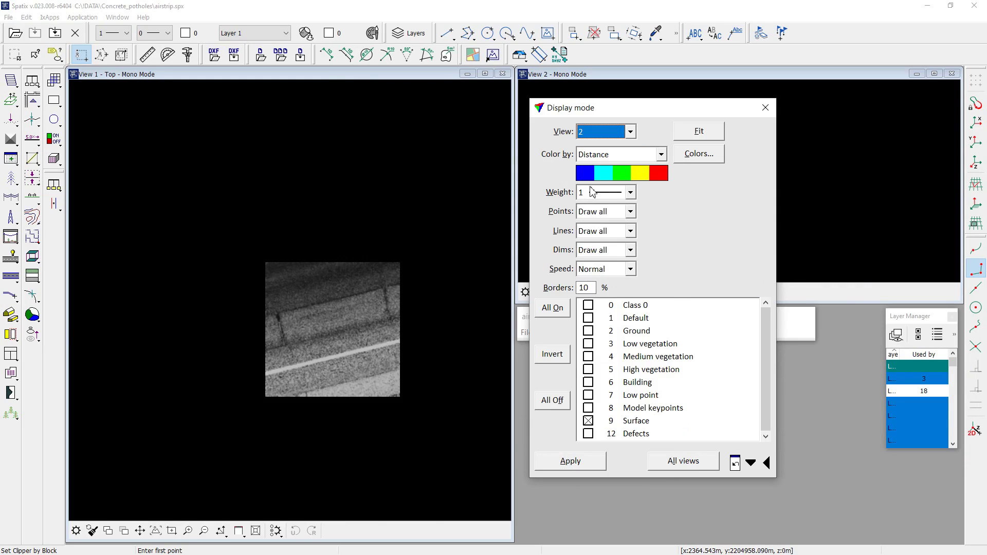
left_click(592, 193)
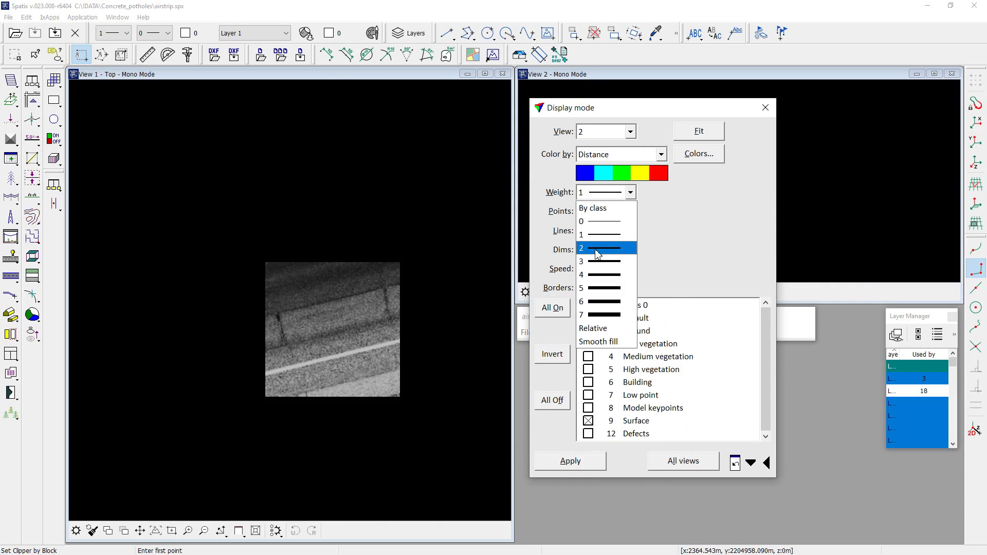
left_click(598, 252)
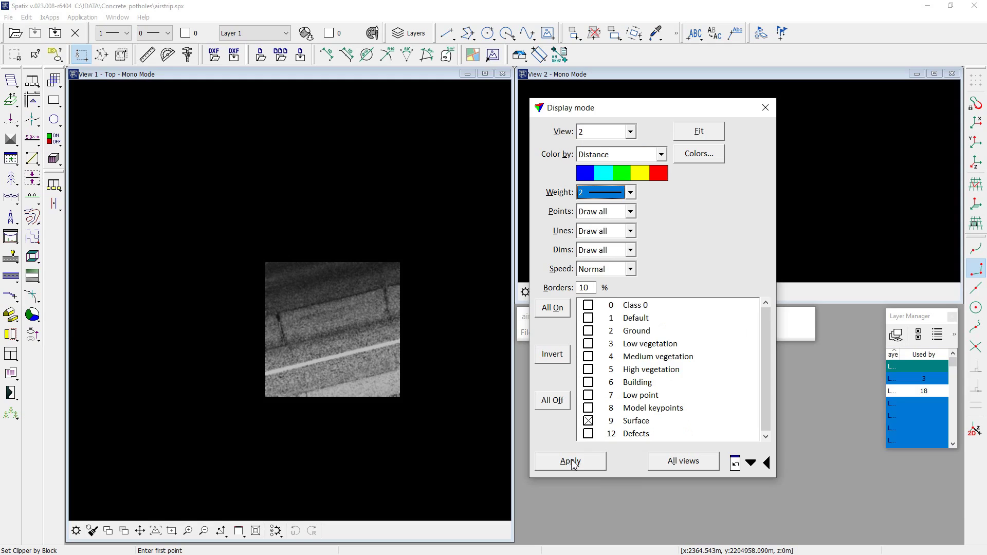
left_click(765, 109)
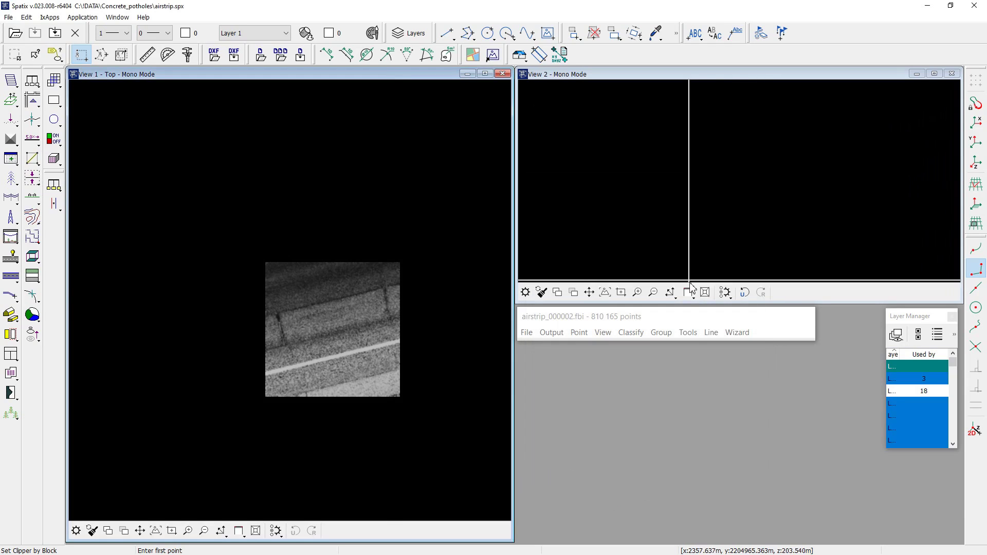
- Compute Roughness distance for class 9 - Surface with 0.250 m radius and 10.000 tolerance
left_click(688, 333)
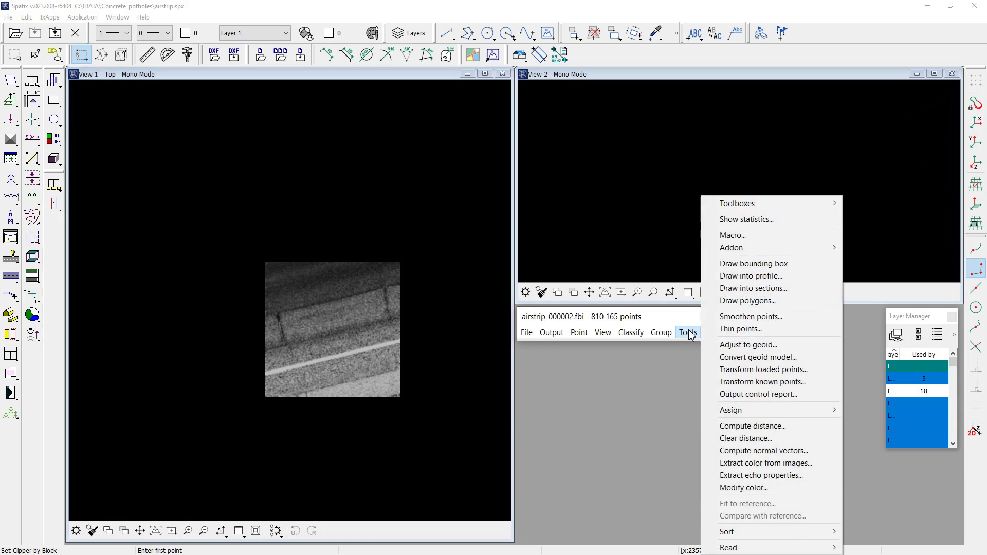
left_click(738, 427)
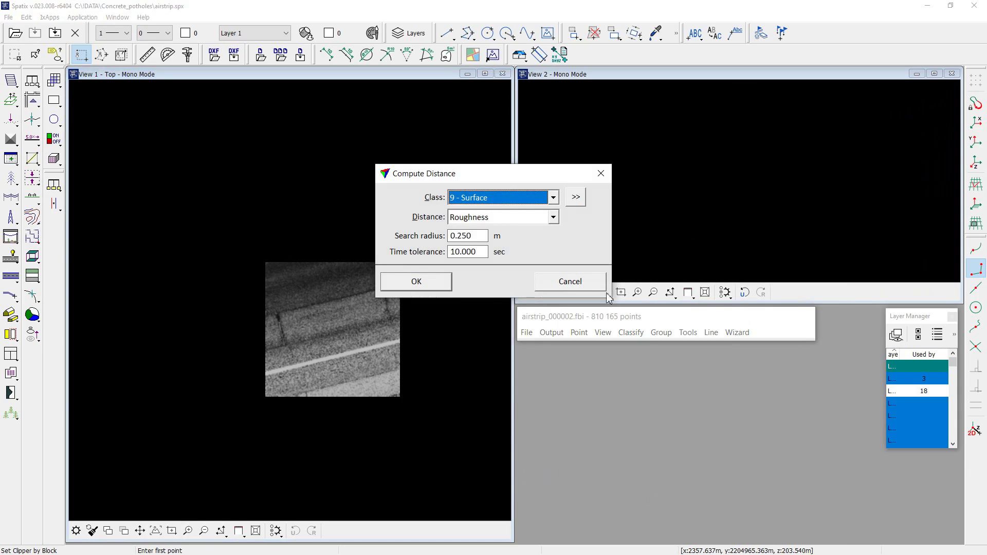
left_click_drag(490, 181, 505, 181)
left_click(497, 198)
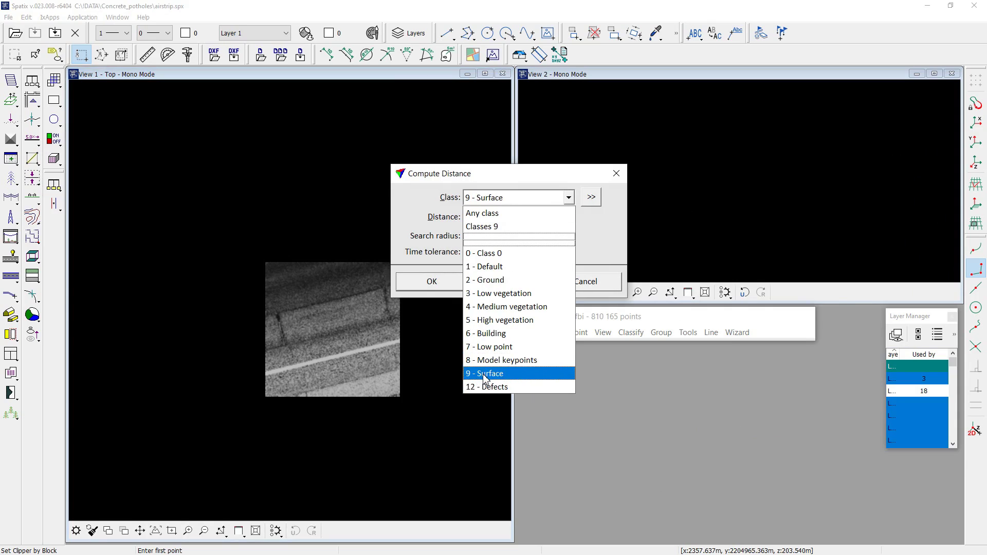
left_click(484, 374)
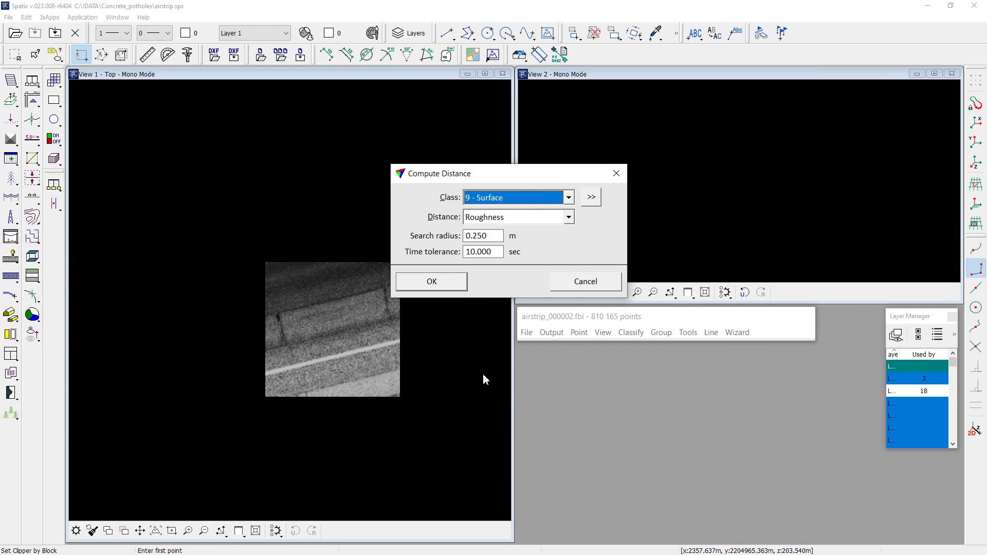
left_click(497, 218)
left_click(498, 219)
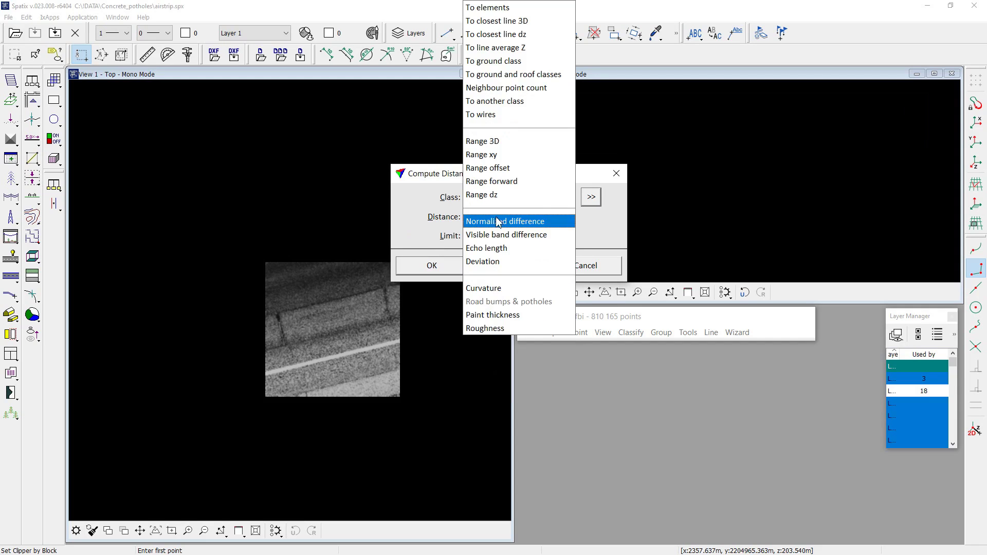
left_click(495, 330)
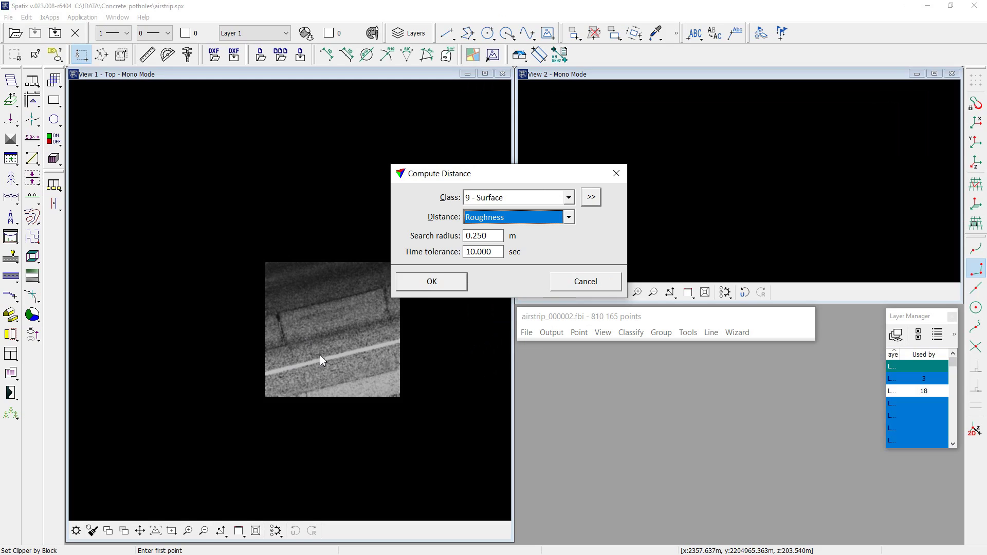
left_click(444, 288)
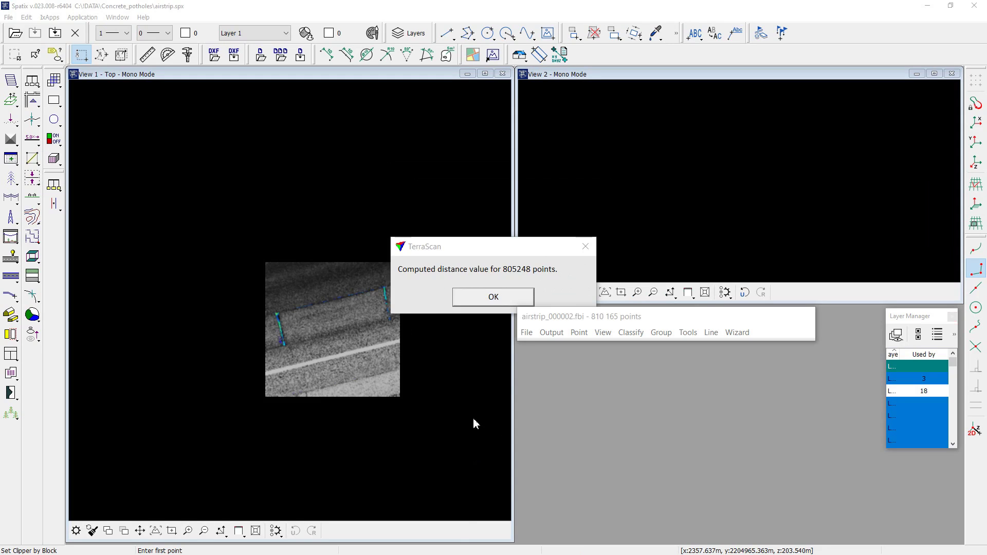
- Dismiss the result message and zoom View 1 in on the roughness-coloured crack
left_click(484, 297)
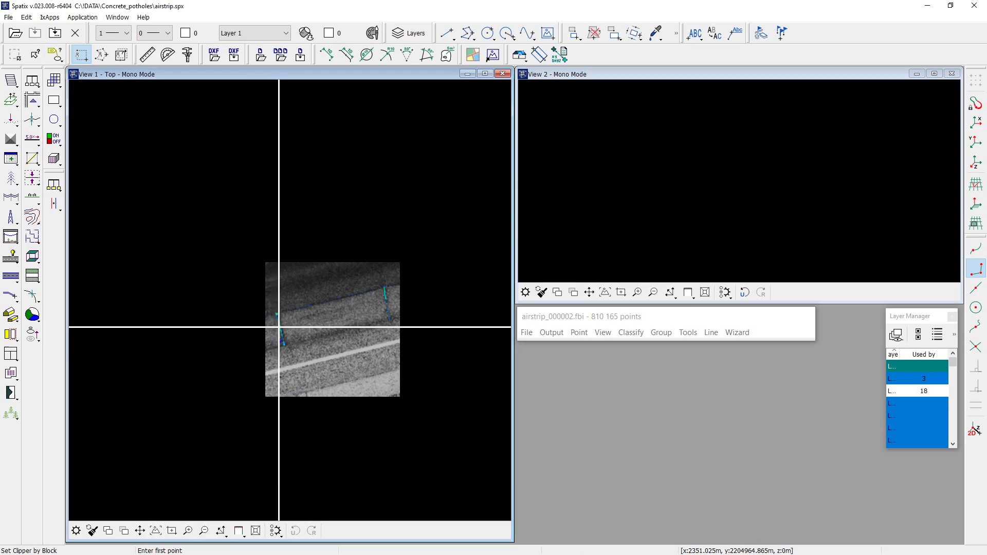
scroll(276, 326, "up", 3)
scroll(279, 333, "up", 1)
scroll(432, 298, "up", 1)
scroll(379, 302, "up", 1)
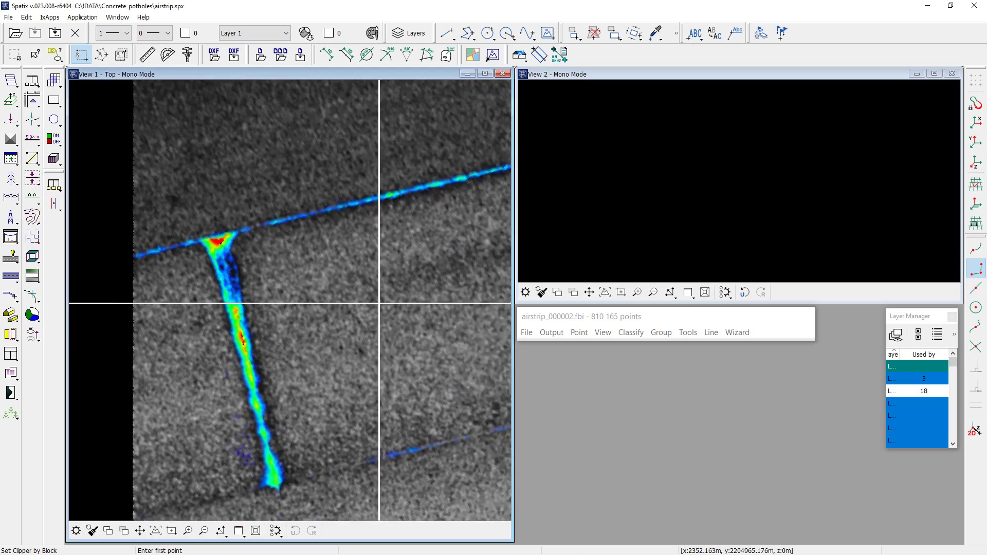
scroll(203, 333, "up", 2)
scroll(203, 333, "down", 3)
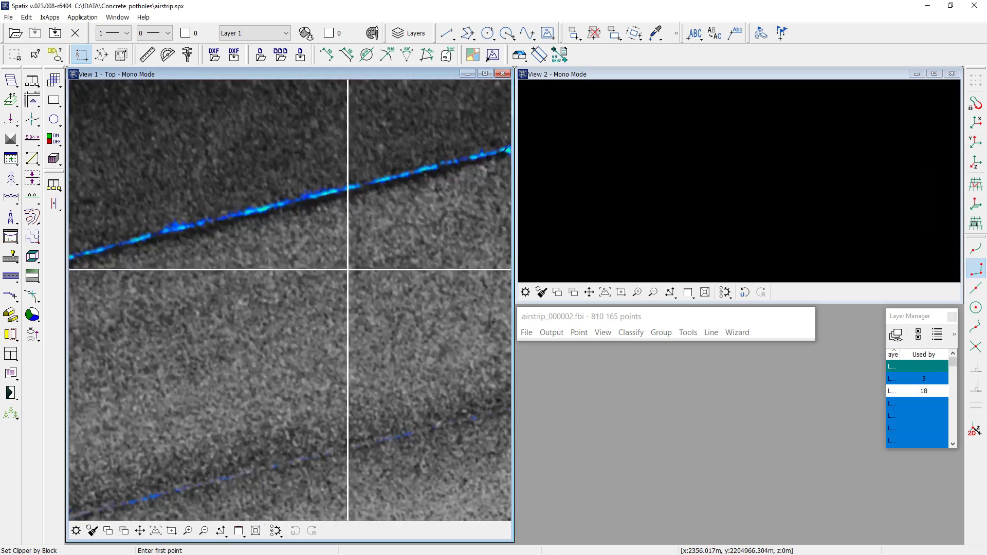
- Draw a vertical section across the crack's lower end, then switch to Move Section
left_click(12, 101)
left_click(73, 100)
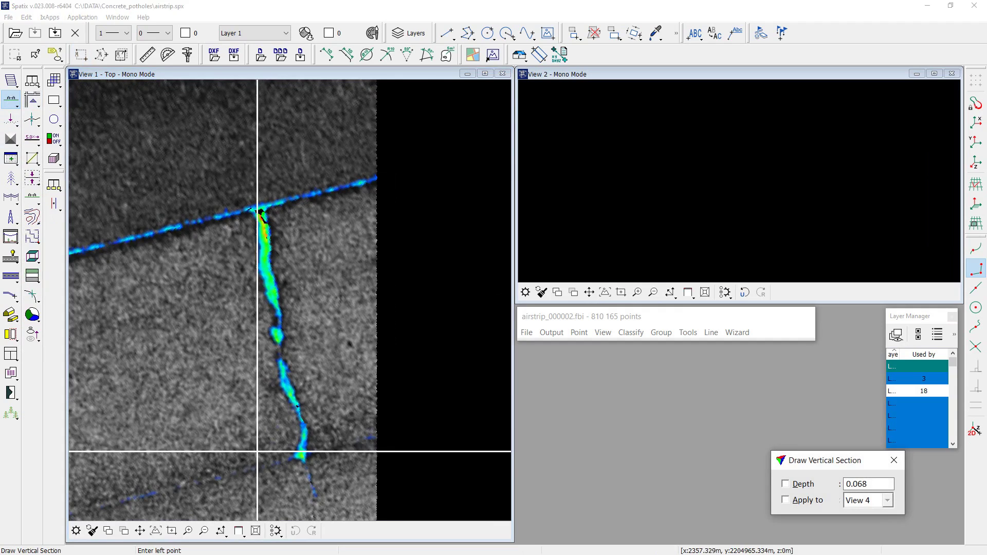
left_click(239, 450)
left_click(358, 429)
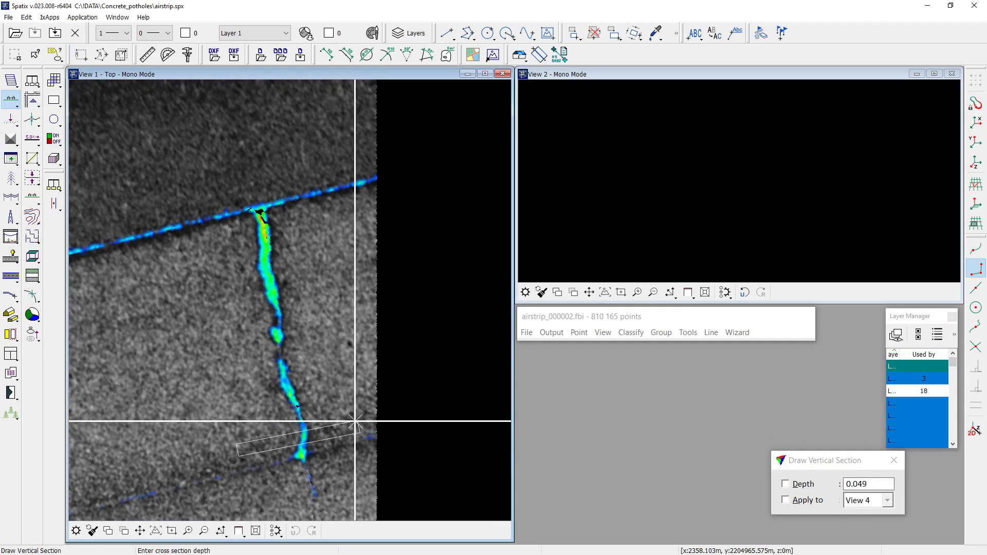
left_click(356, 421)
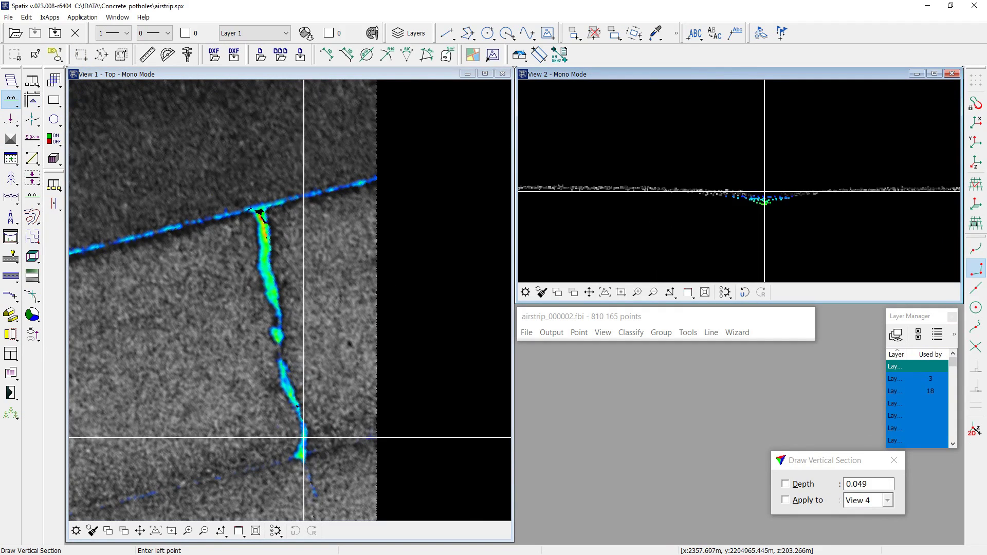
left_click(12, 101)
left_click(57, 153)
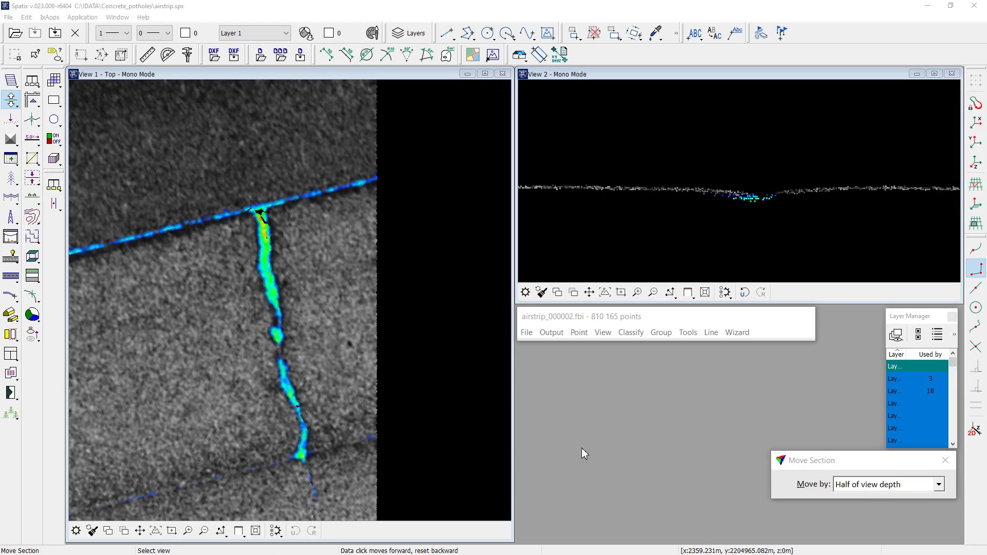
- Close the airstrip_000002 points and answer the save-modified-points prompt
left_click(527, 333)
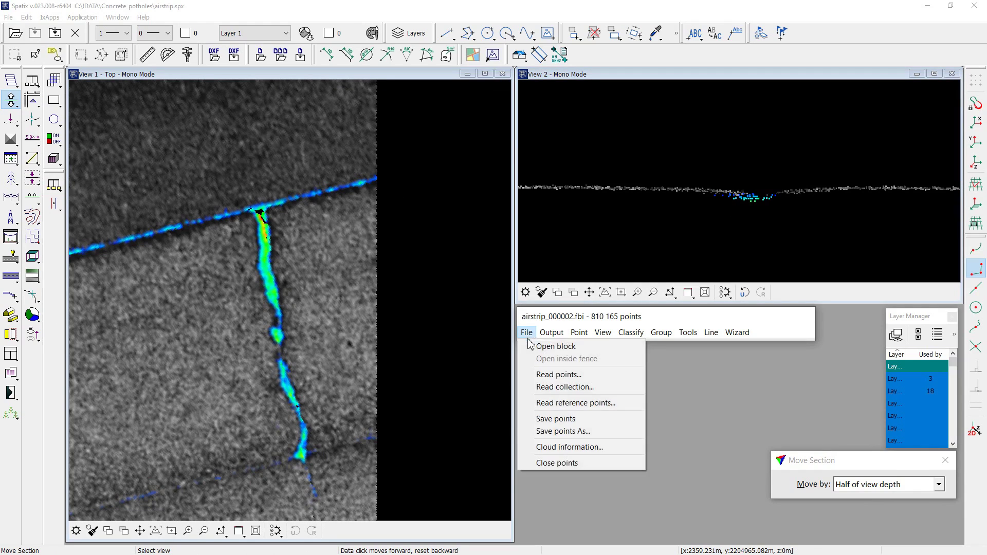
left_click(542, 463)
left_click(492, 298)
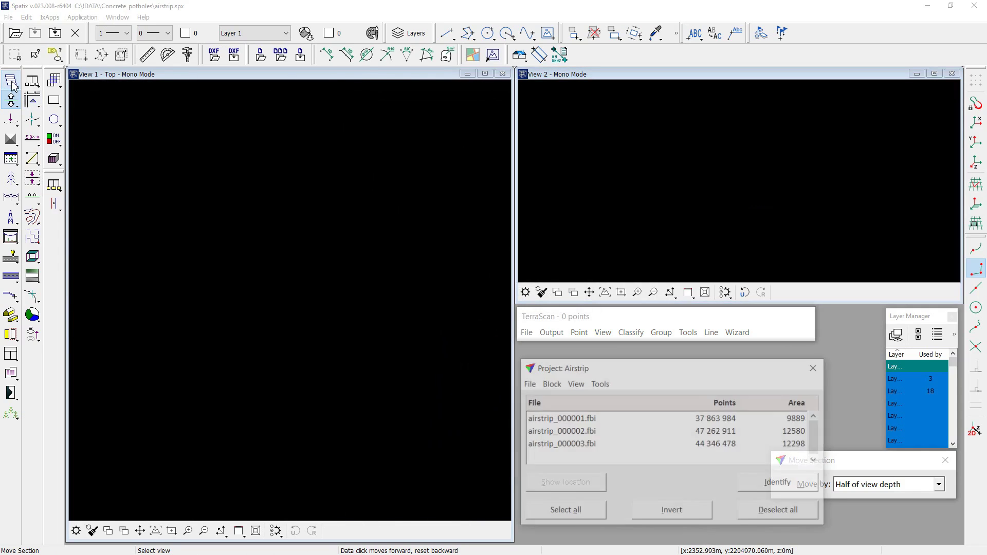
- Replace the hard surface macro with 02_compute_distance.mac and run it on all blocks
left_click(598, 383)
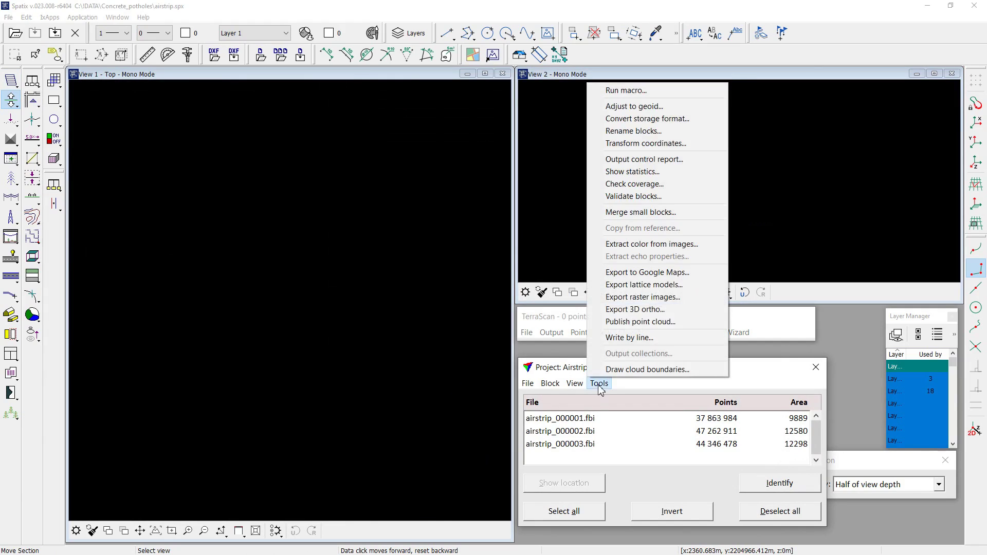
left_click(612, 90)
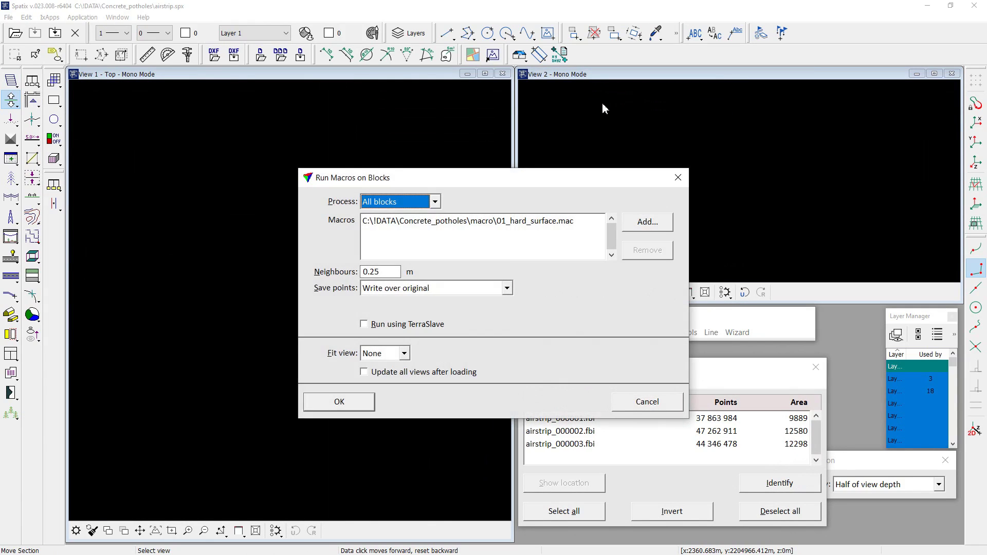
left_click(553, 226)
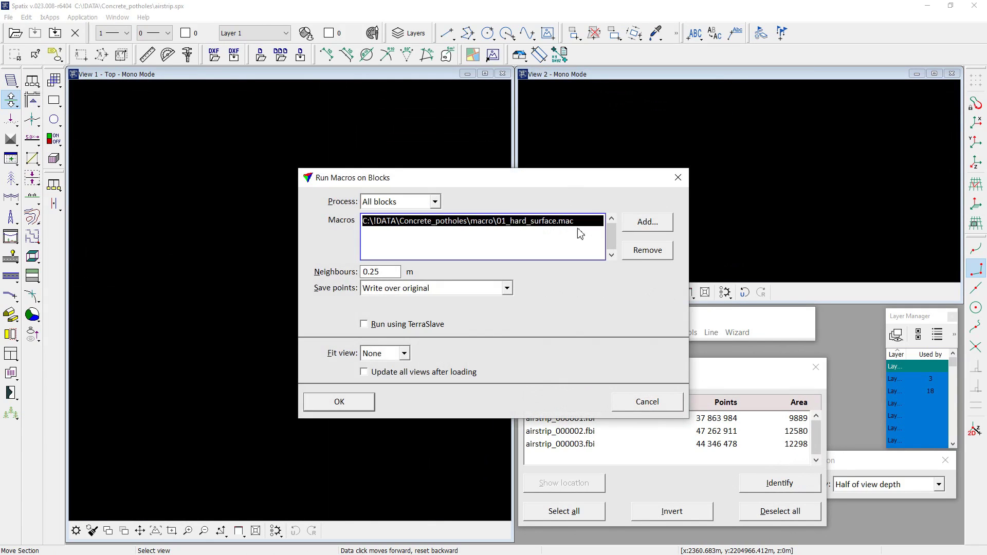
left_click(642, 250)
left_click(647, 223)
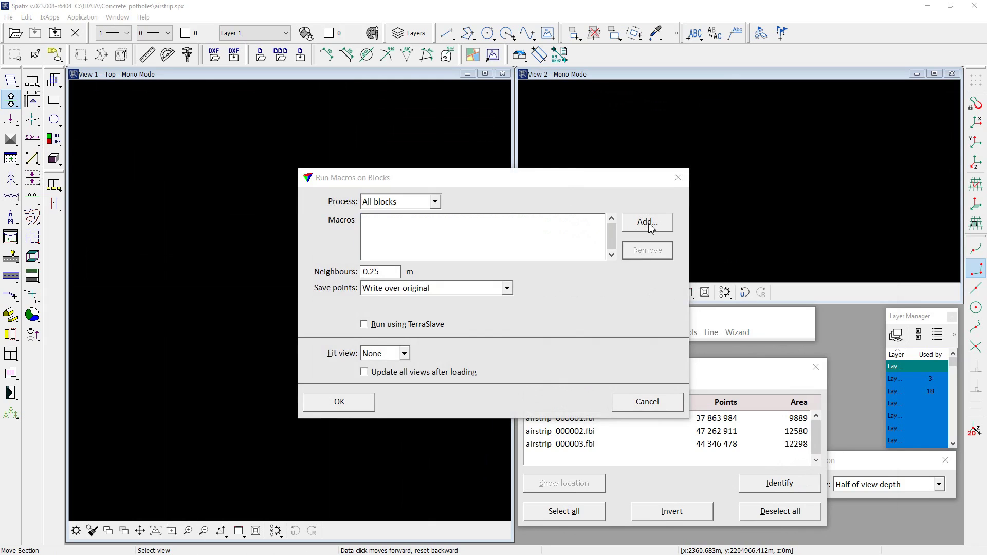
double_click(497, 293)
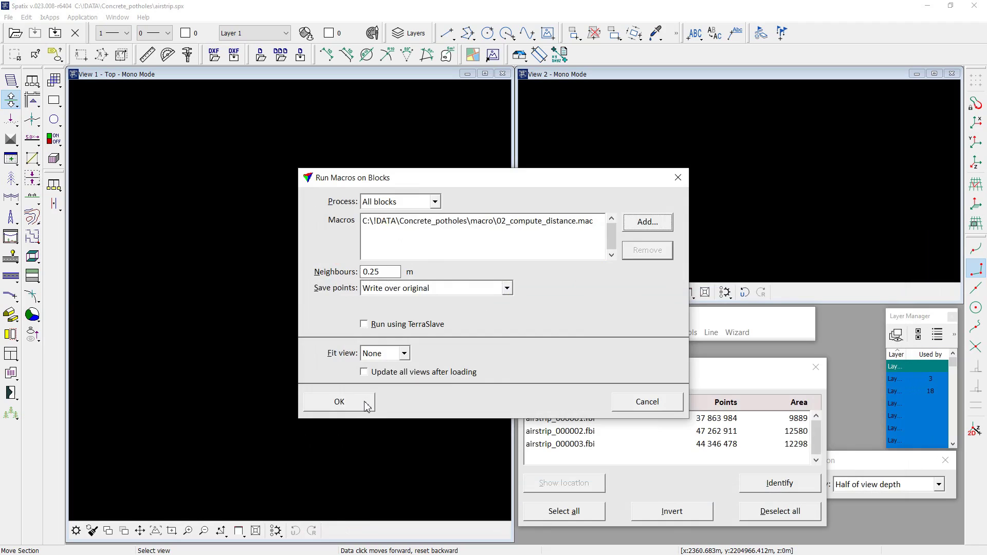
left_click(339, 401)
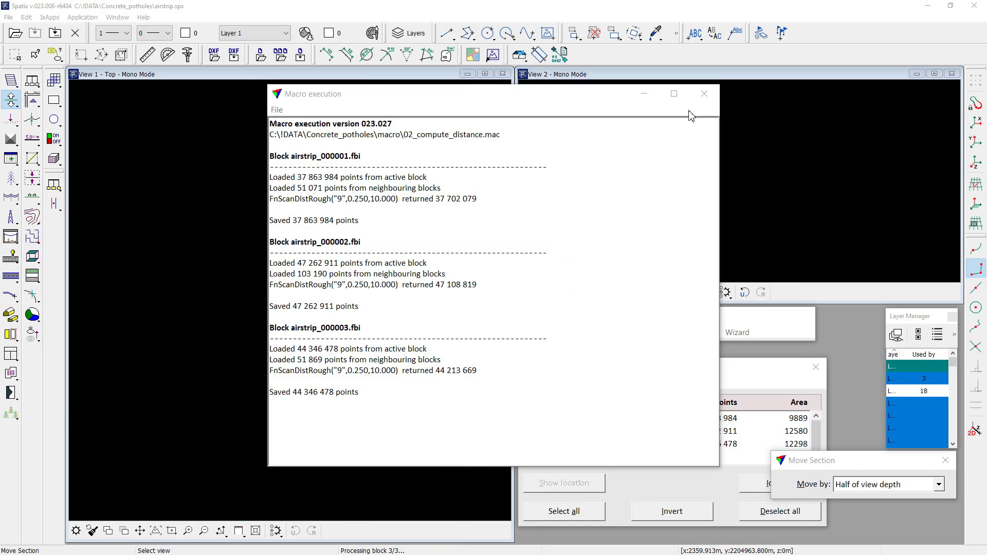
- Close the macro log, fit the top view, and open the leftmost block airstrip_000001
left_click(702, 100)
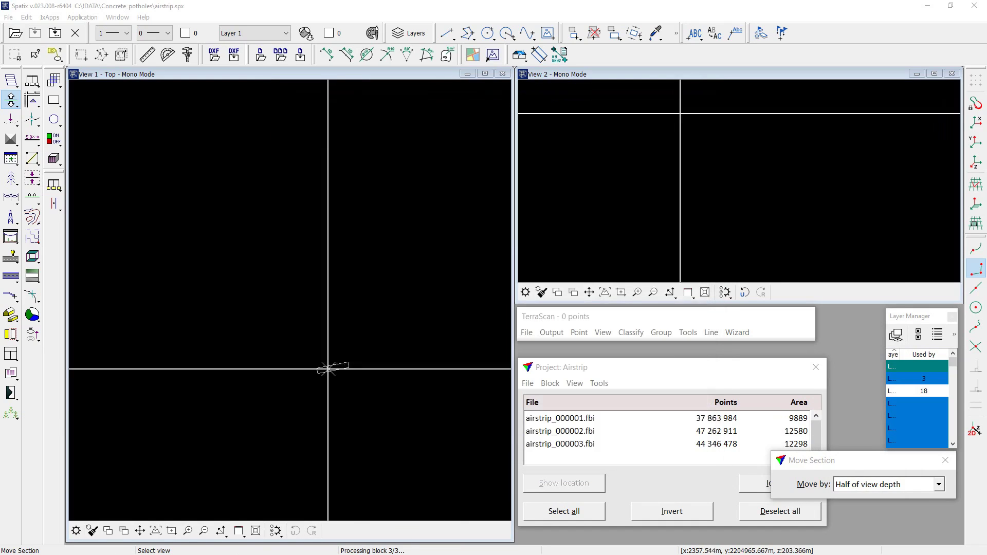
left_click(156, 534)
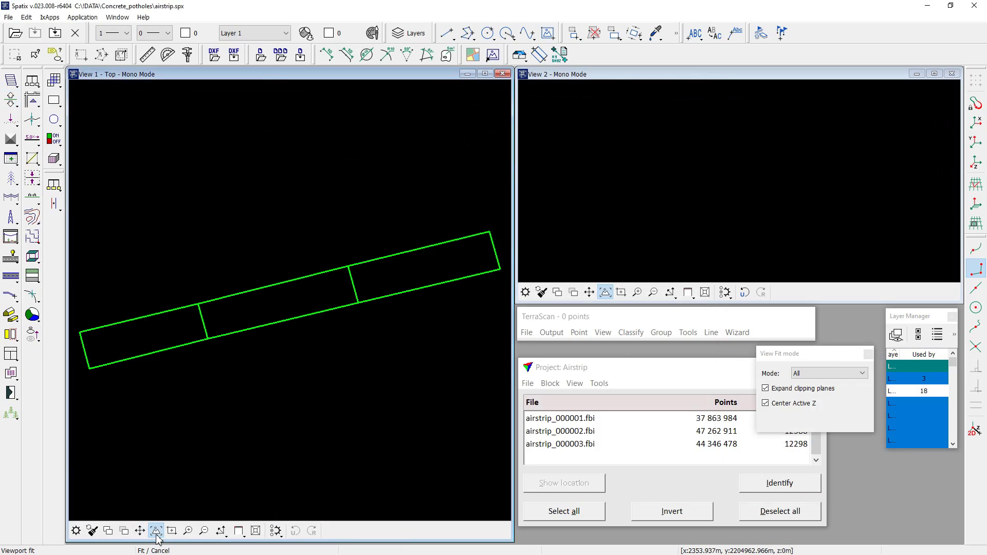
left_click(527, 333)
left_click(532, 347)
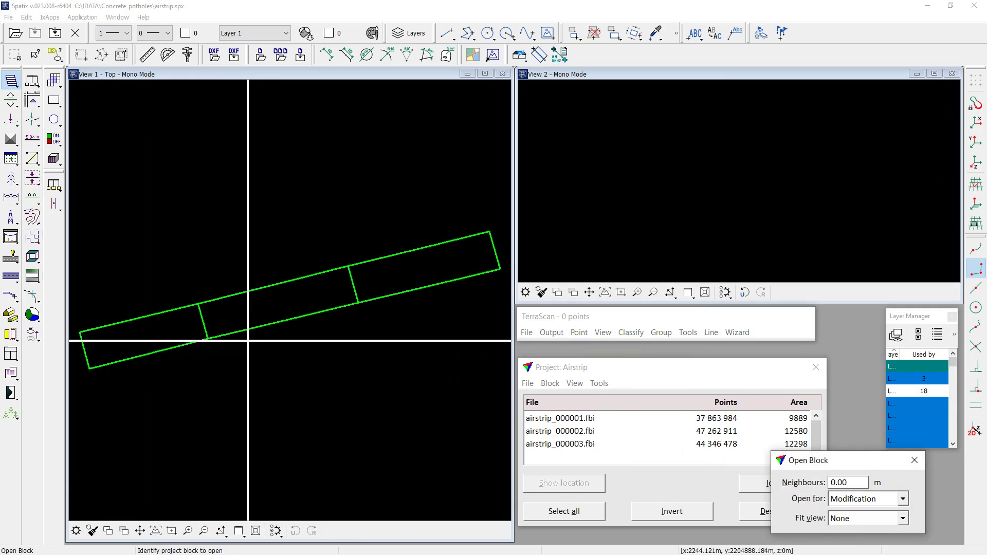
left_click(90, 335)
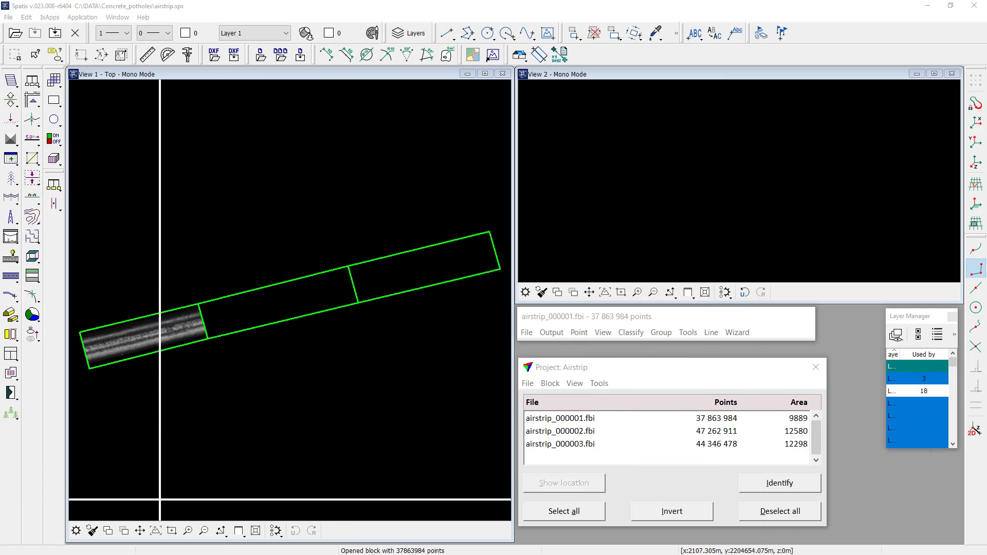
- Zoom View 1 onto the crack with blue points near the strip's left end
left_click(172, 530)
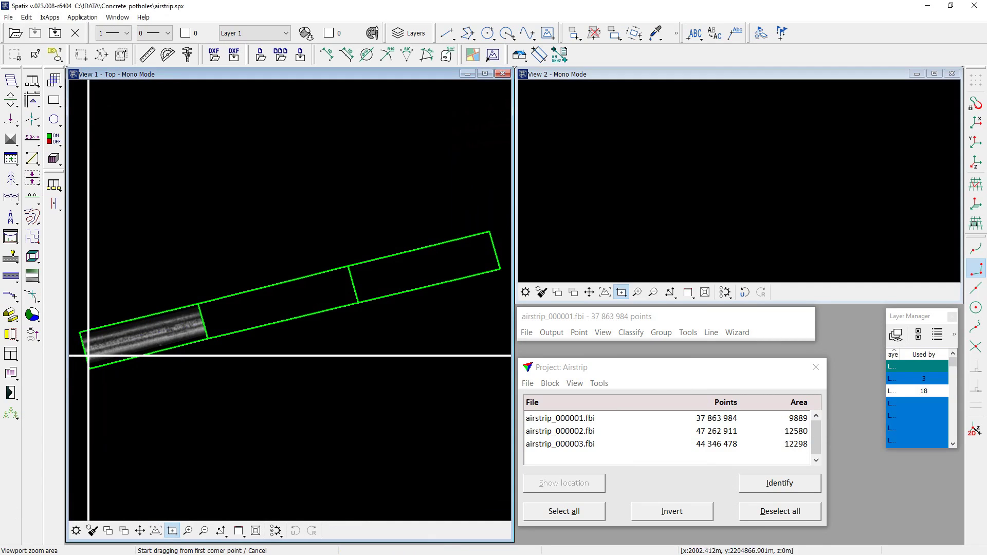
left_click_drag(88, 337, 155, 356)
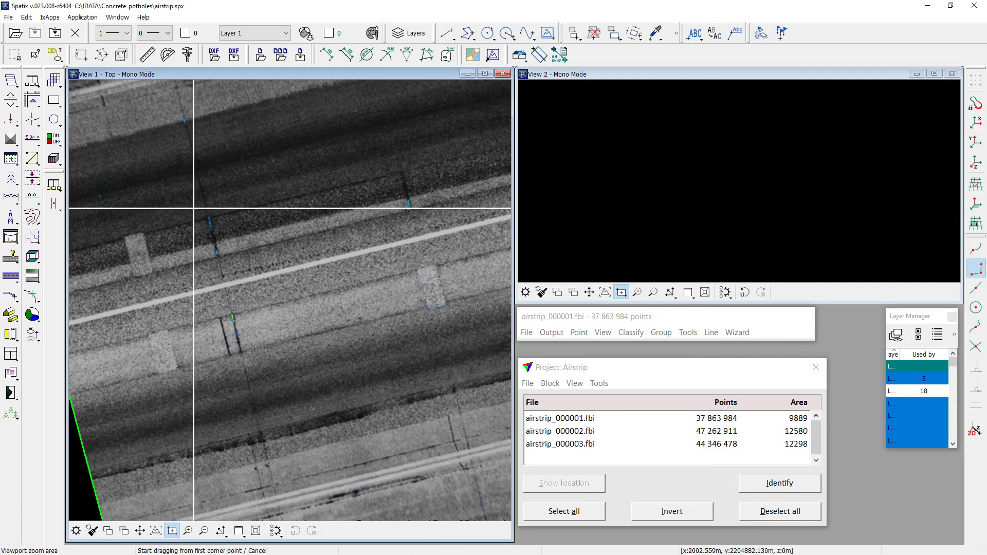
left_click_drag(194, 154, 316, 338)
middle_click_drag(362, 236, 177, 260)
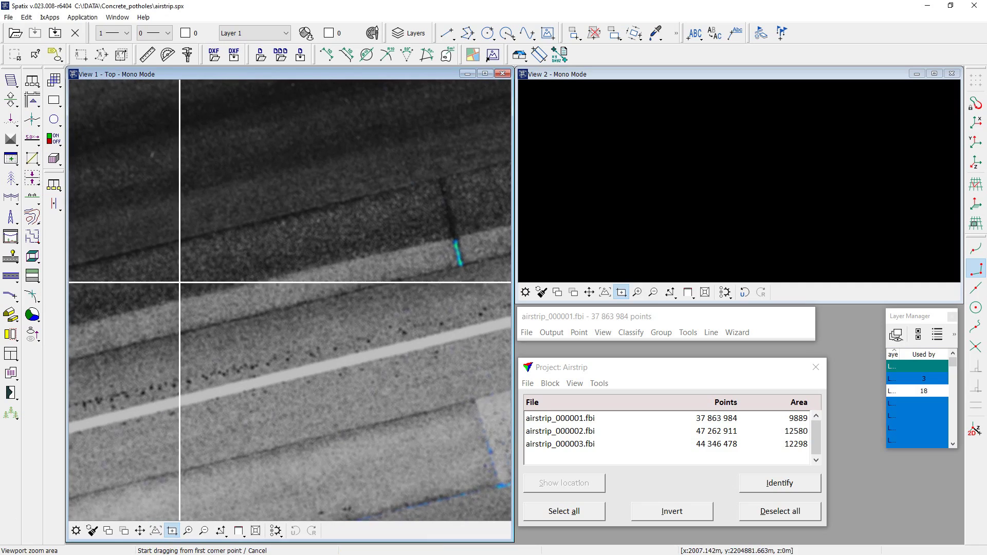
middle_click_drag(425, 257, 205, 326)
- Draw a vertical cross section across the crack and display its profile
left_click(11, 101)
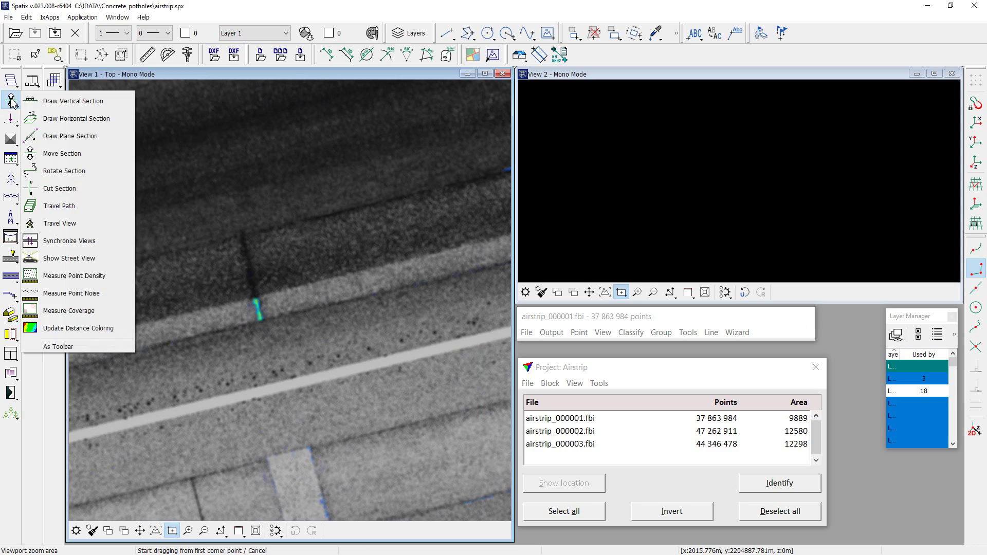
left_click(77, 97)
left_click(236, 316)
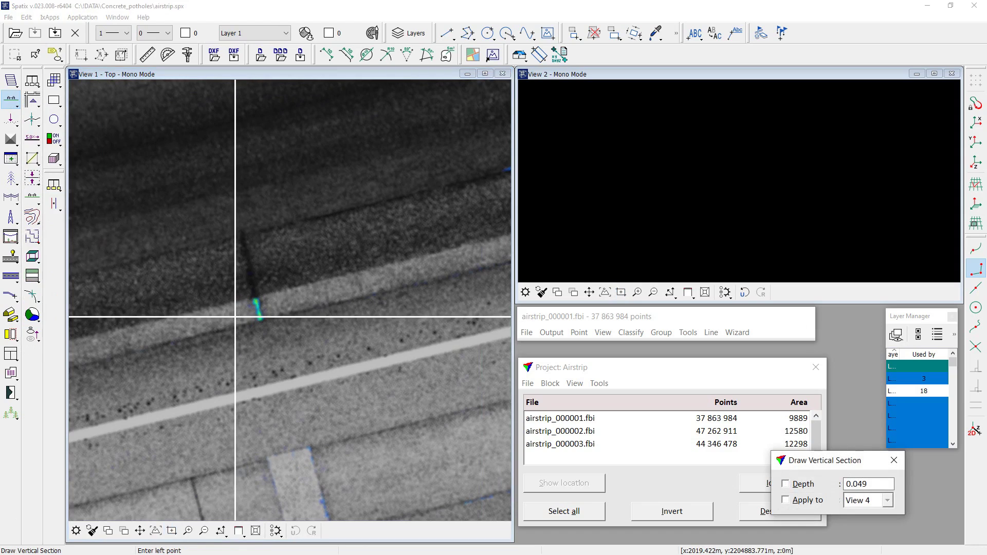
left_click(278, 306)
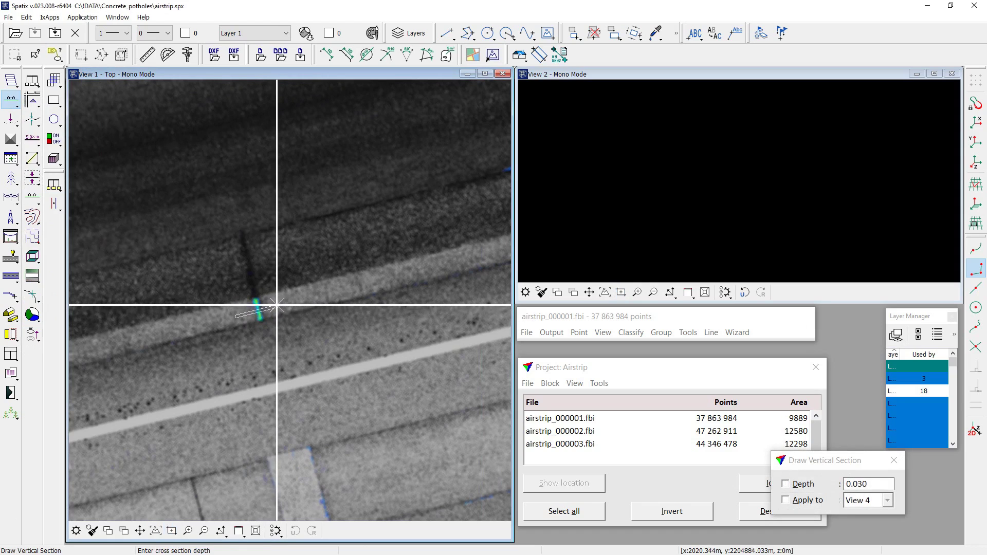
left_click(276, 302)
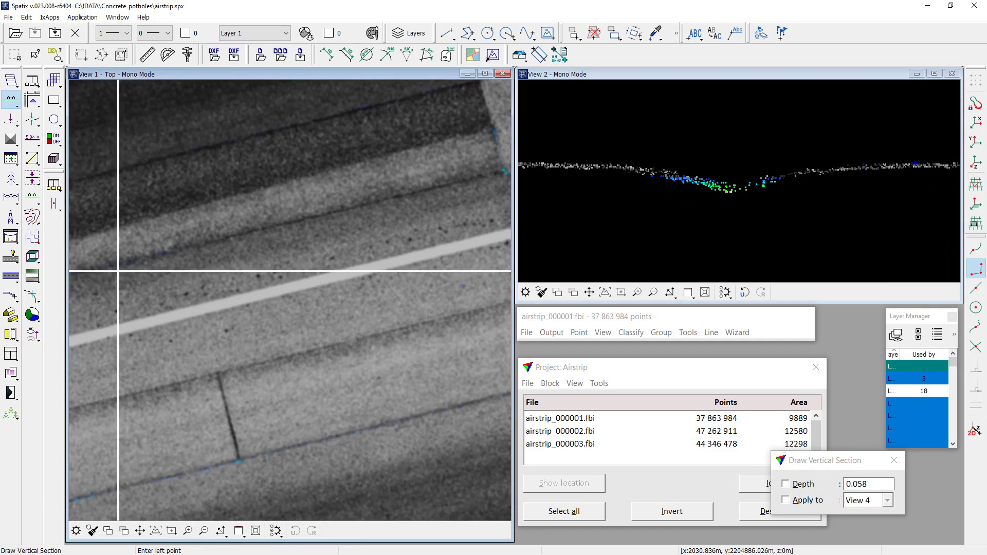
scroll(420, 251, "down", 2)
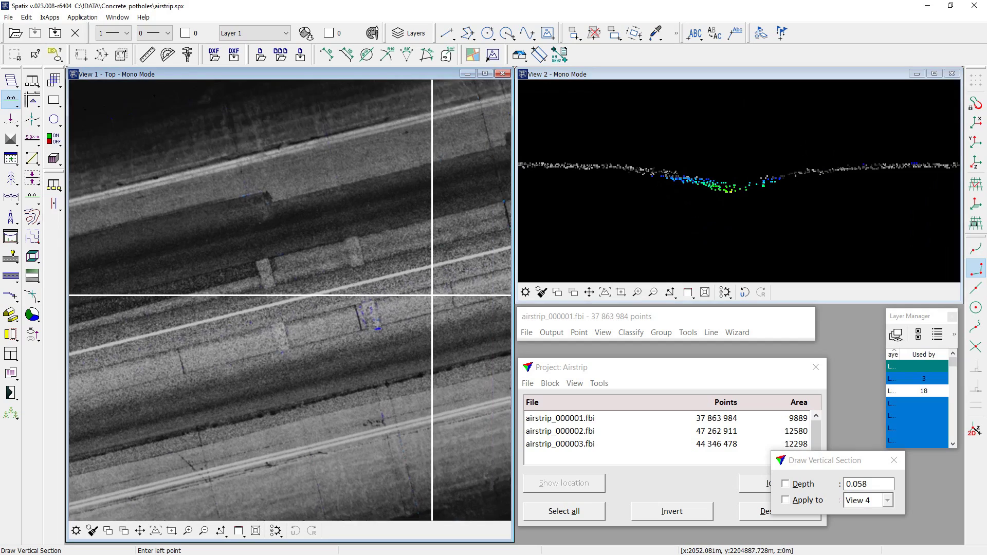
scroll(432, 298, "up", 2)
scroll(482, 208, "up", 3)
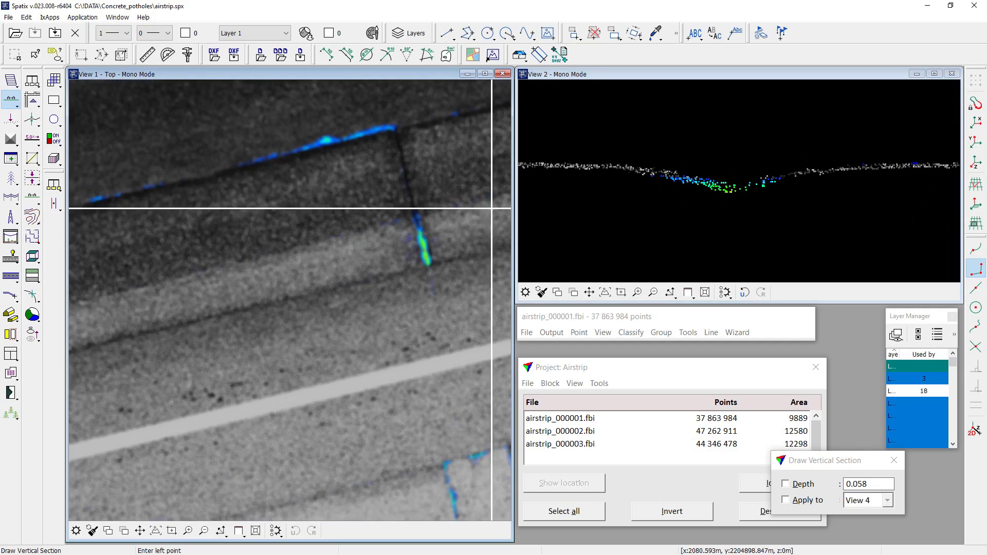
- Draw a new narrow 0.046 m-deep section across the crack and show it in View 2
left_click(11, 103)
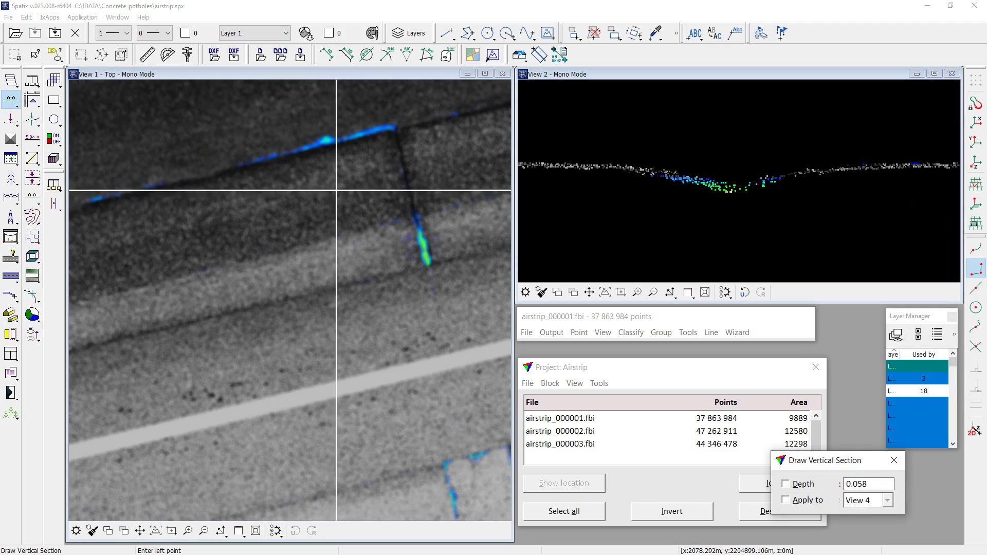
left_click(336, 184)
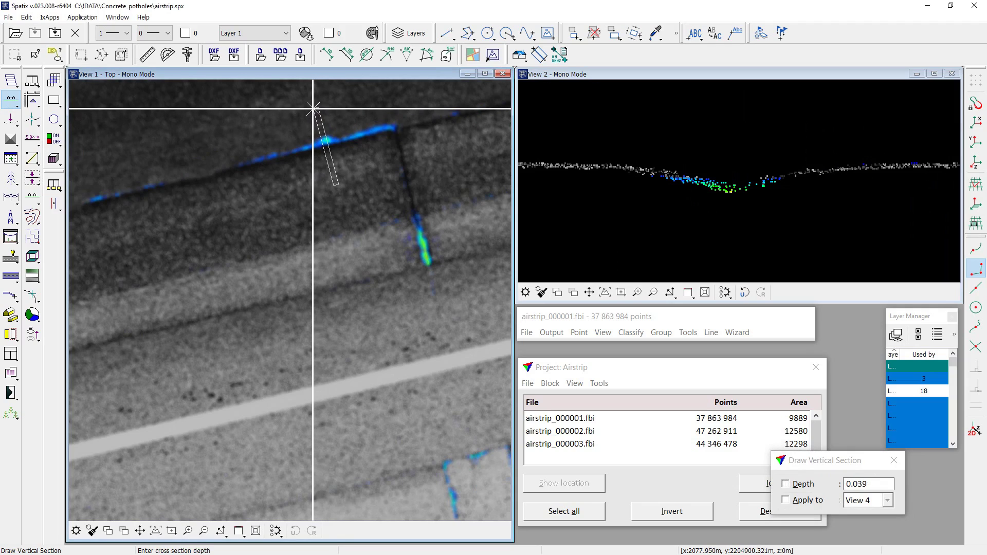
left_click(335, 109)
left_click(670, 176)
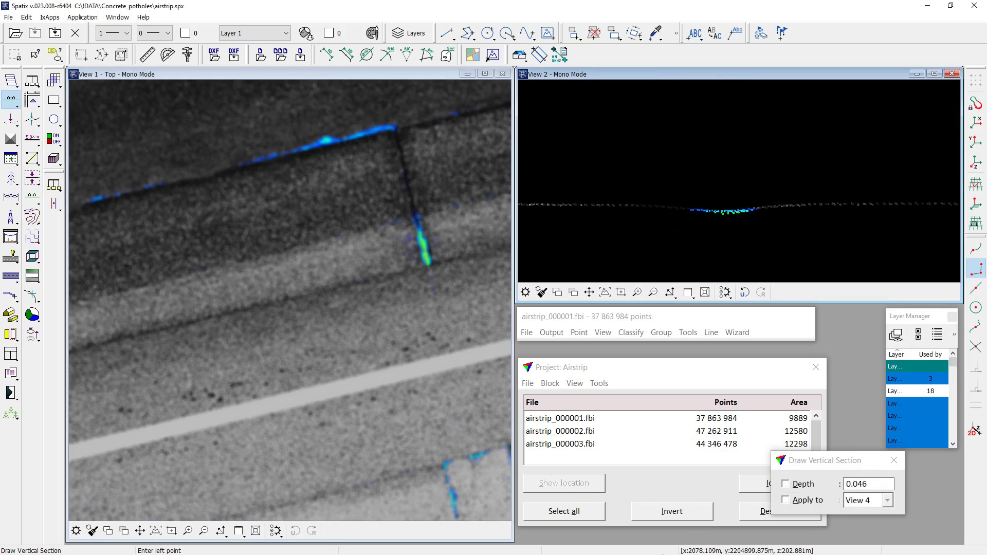
- Fit View 1, close the point cloud, and turn on layer 18 with tiles 01–09
left_click(155, 530)
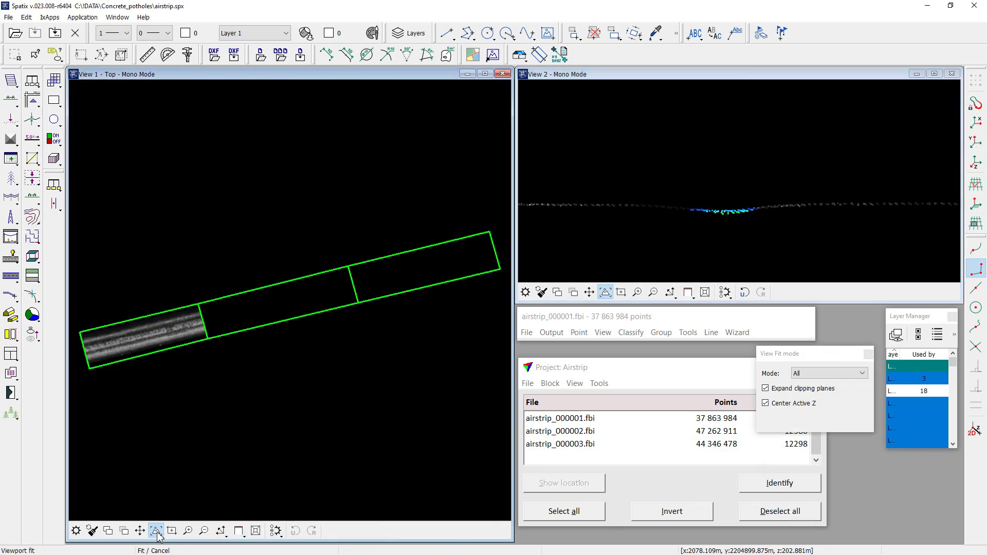
left_click(525, 333)
left_click(544, 464)
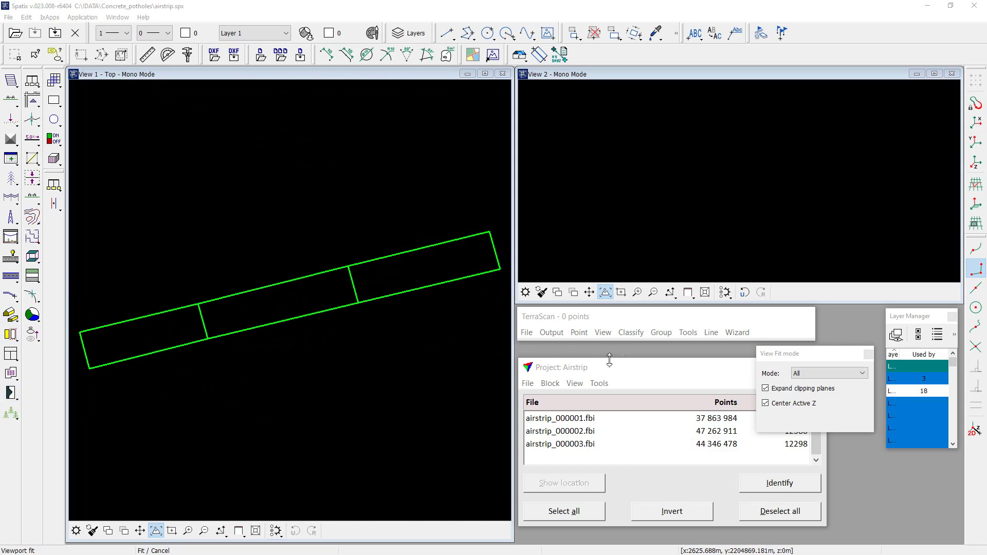
left_click(908, 394)
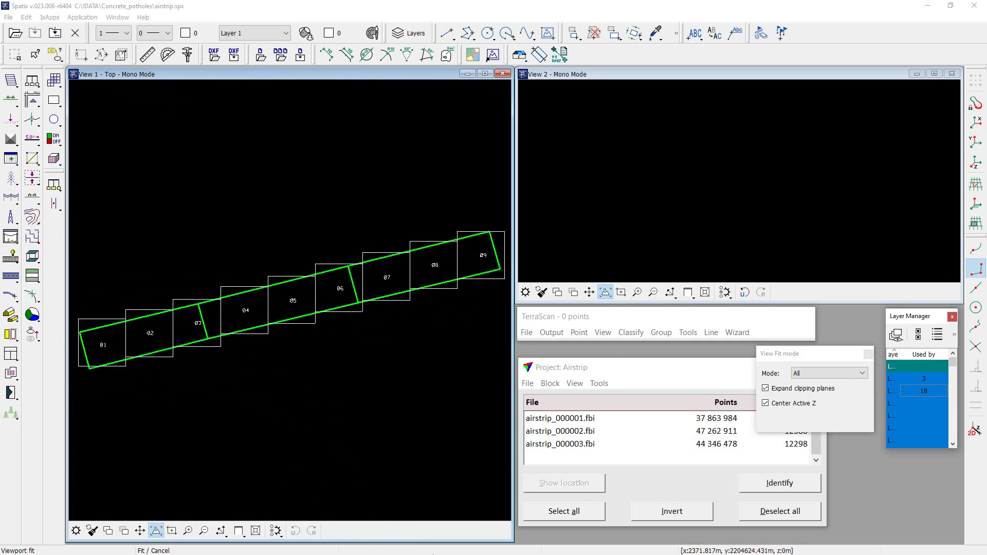
- Refresh the views and select every element on Layer 3 - Tiles with Choose Element
key("F5")
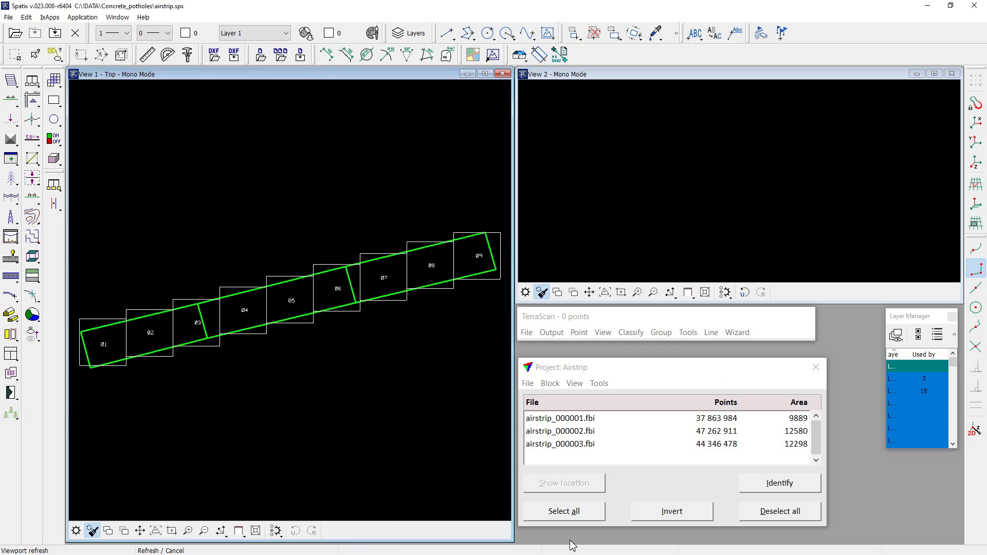
left_click(19, 58)
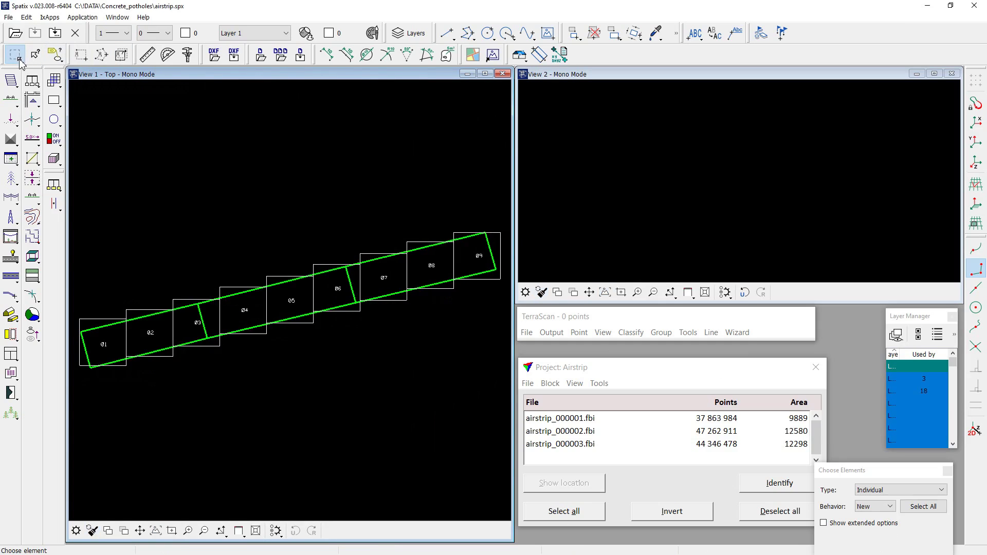
left_click_drag(883, 476, 718, 161)
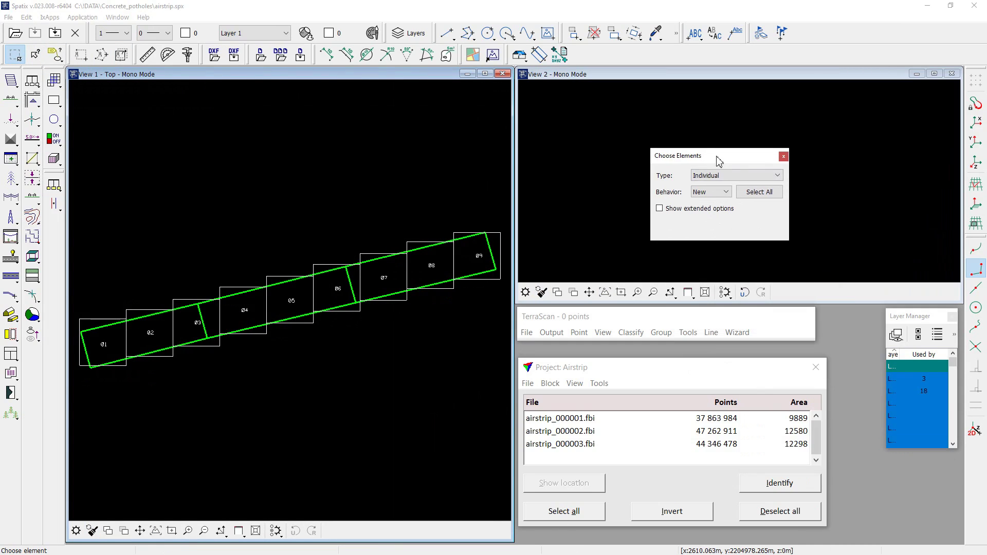
left_click(659, 208)
left_click(703, 265)
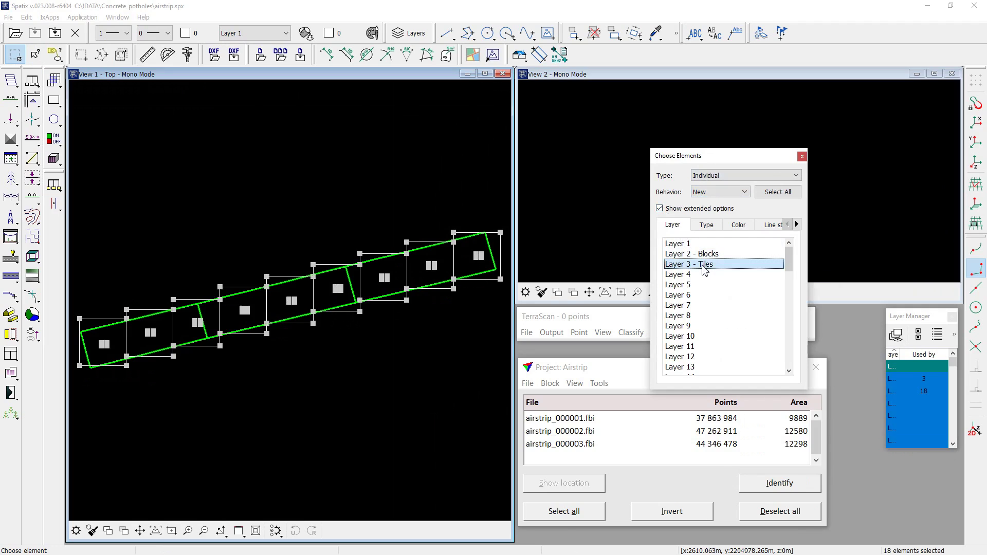
left_click(599, 384)
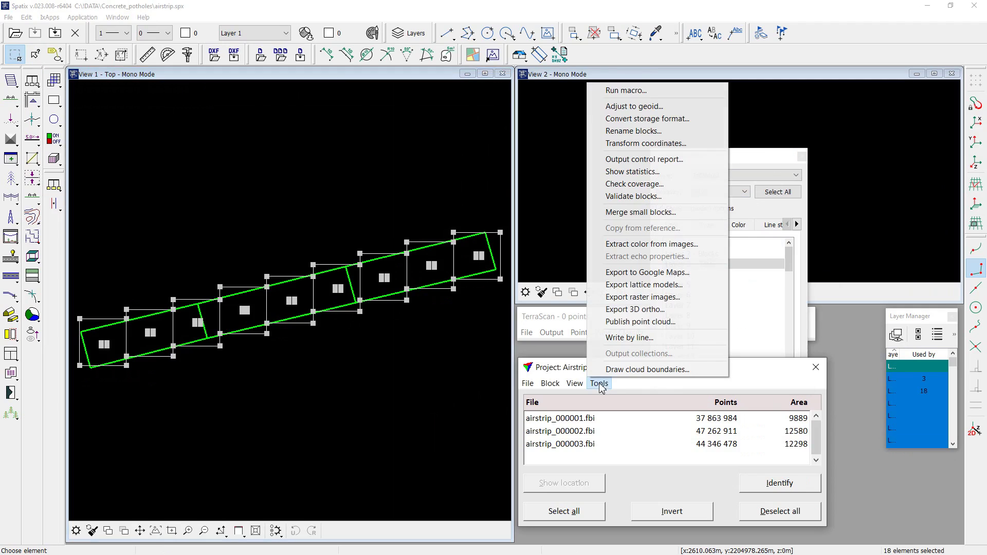
- Set raster export to colour by Distance, class 9 - Surface, scheme distance.dcl
left_click(642, 297)
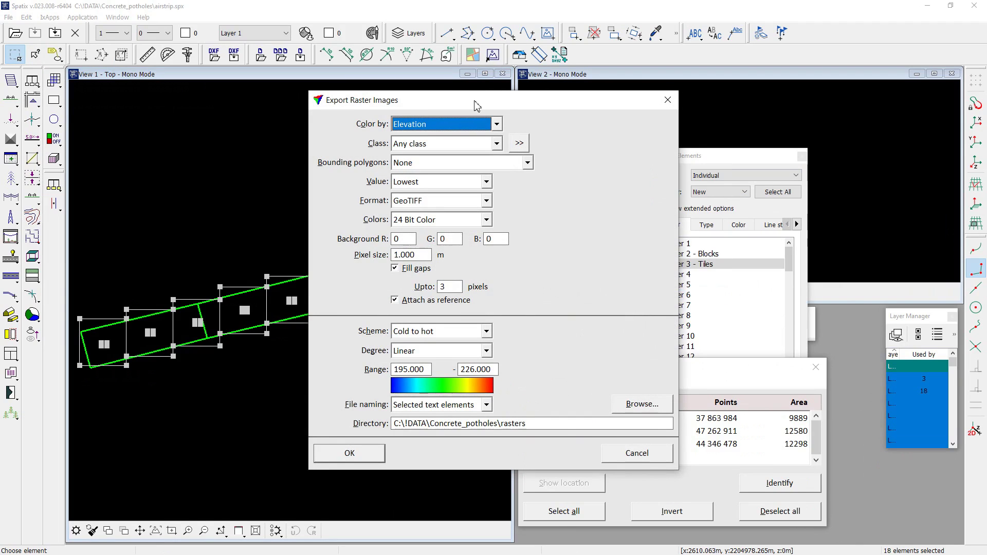
left_click_drag(476, 106, 440, 106)
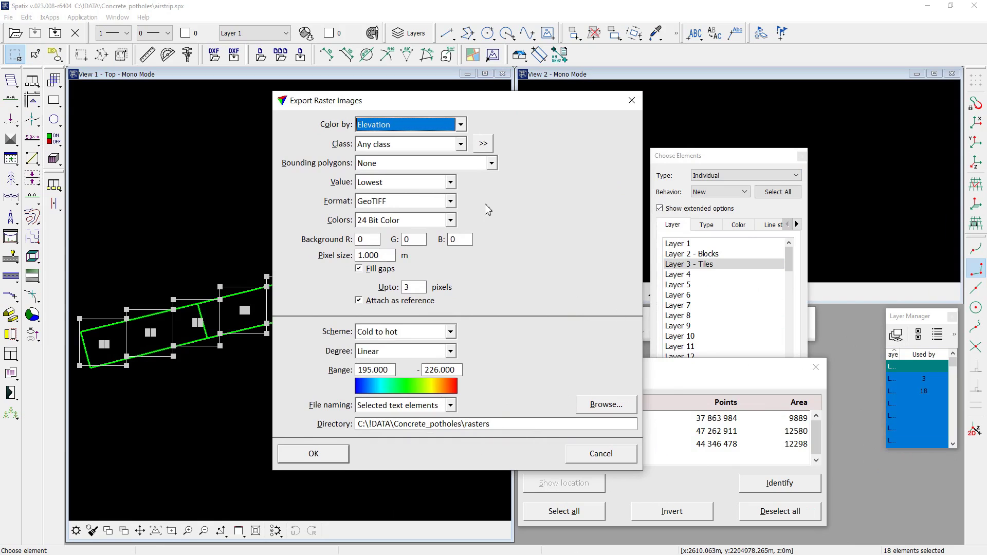
left_click(391, 126)
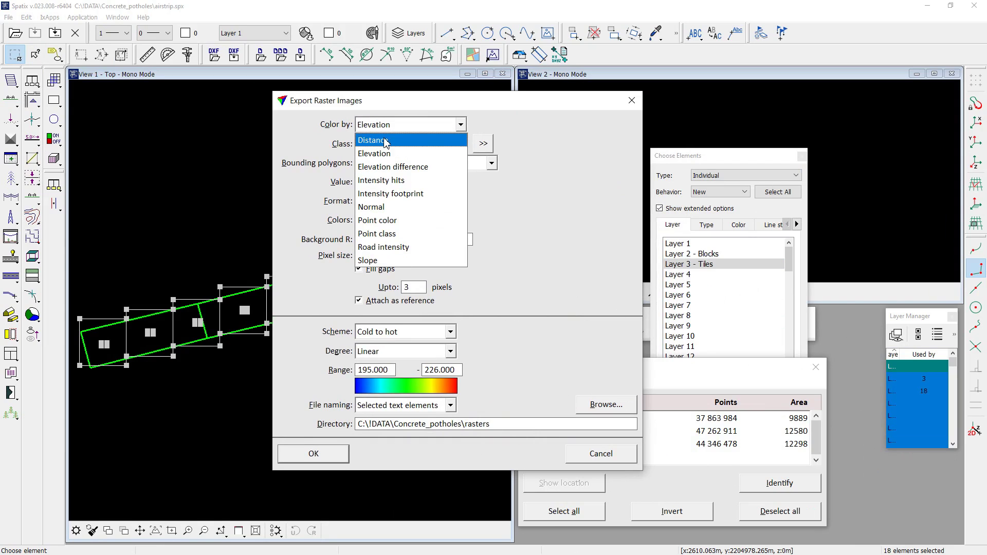
left_click(387, 140)
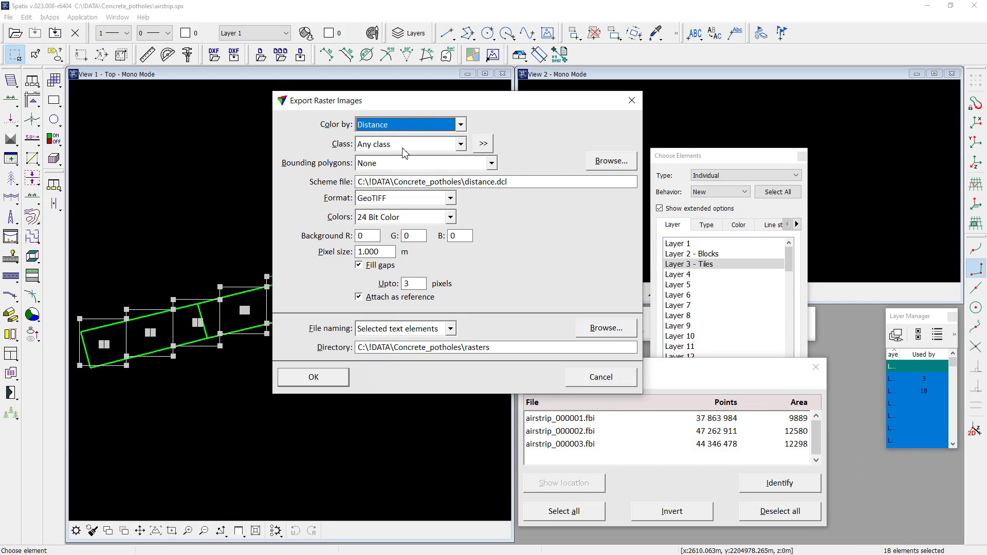
left_click(401, 147)
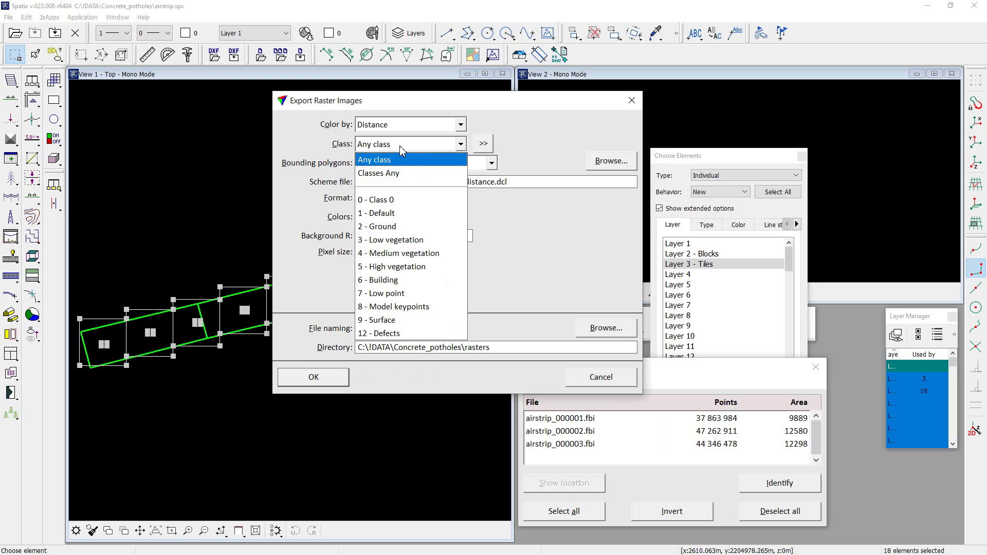
left_click(390, 320)
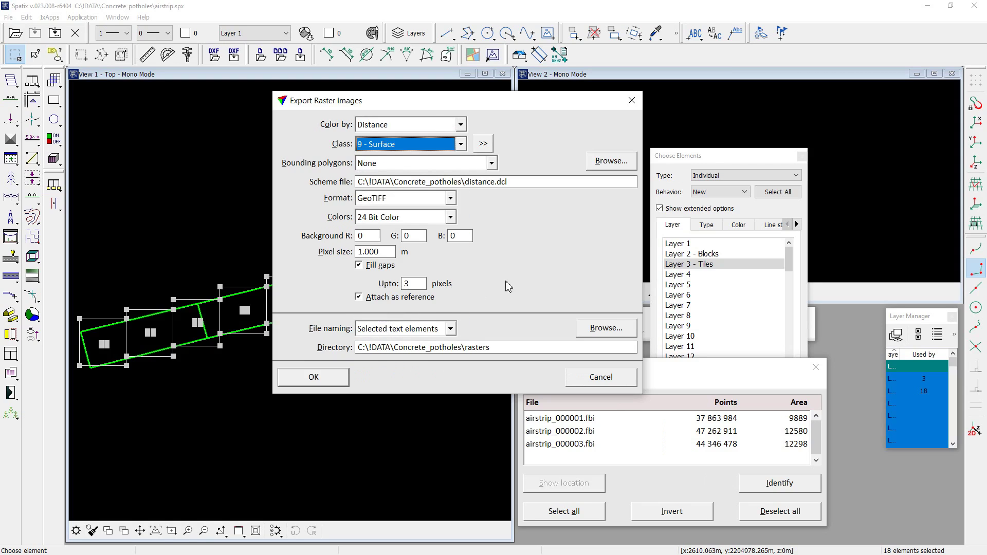
left_click(611, 160)
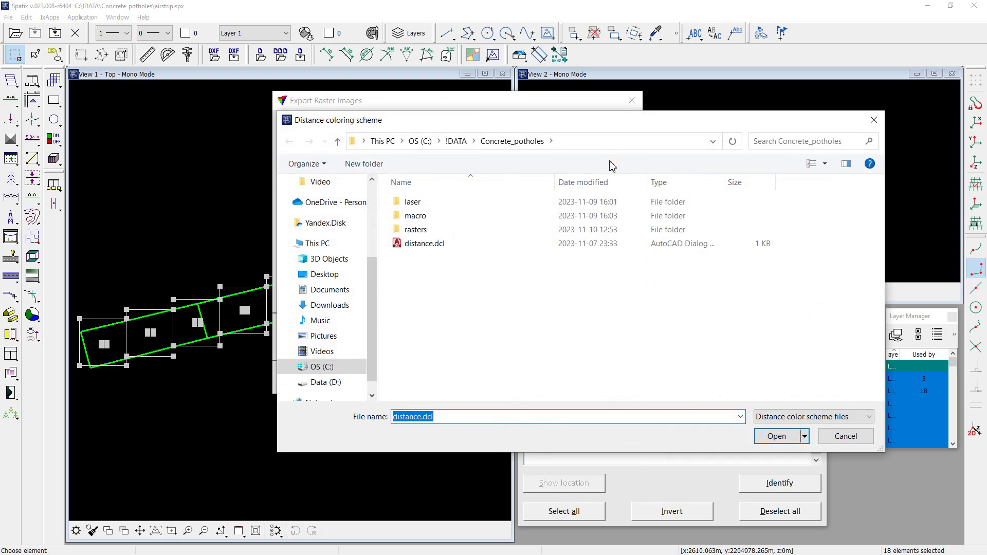
left_click(415, 248)
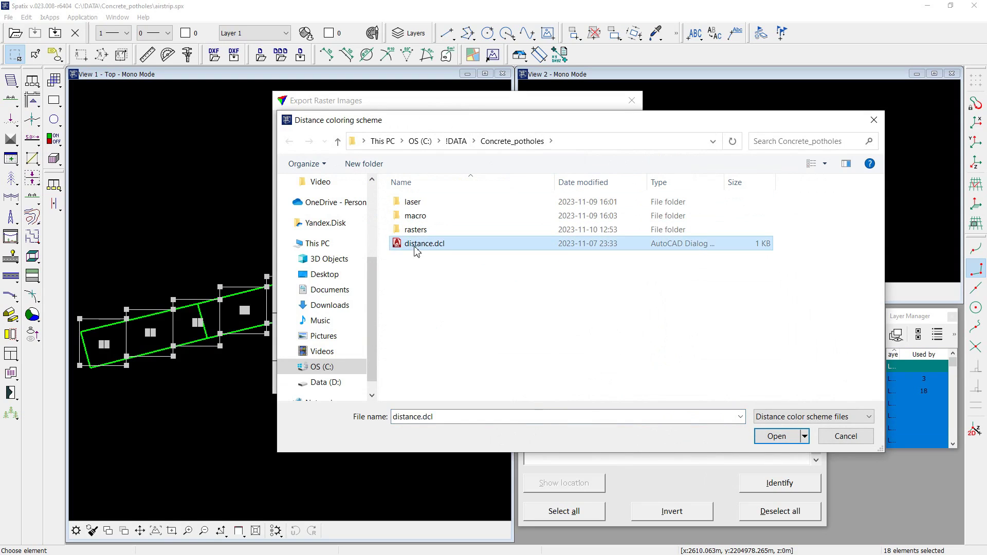
left_click(776, 437)
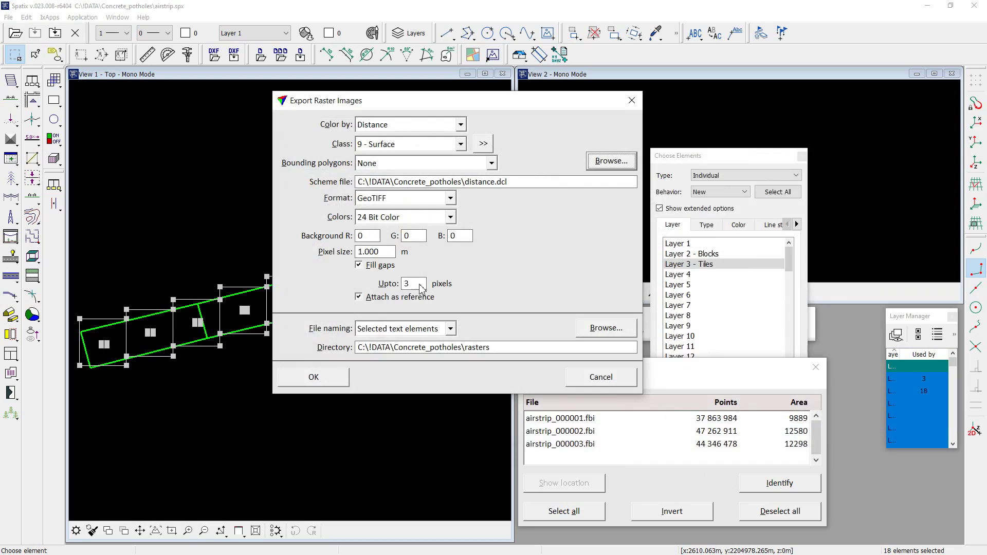
- Set pixel size 0.01 and the rasters output folder, then run the export
left_click_drag(388, 252, 345, 257)
type("0.01")
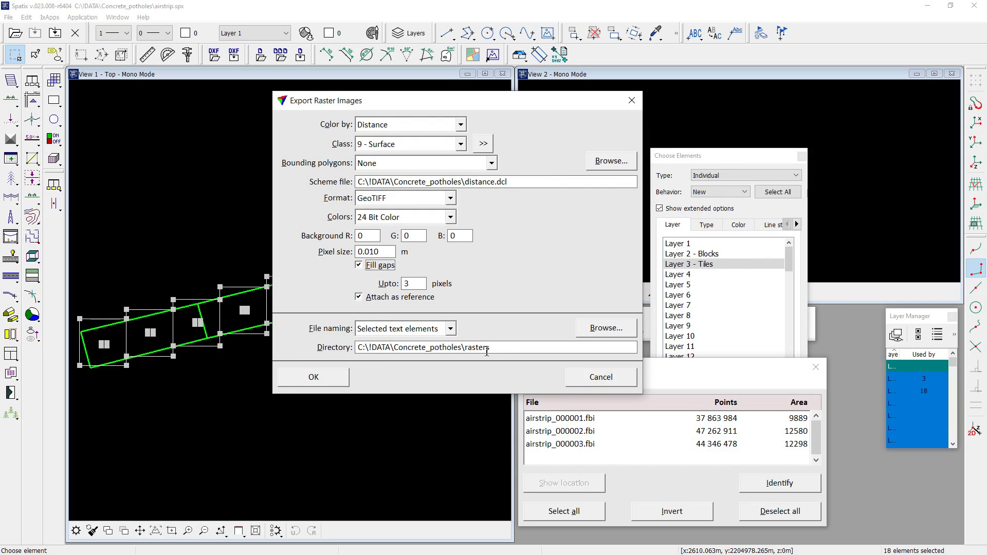
left_click(584, 335)
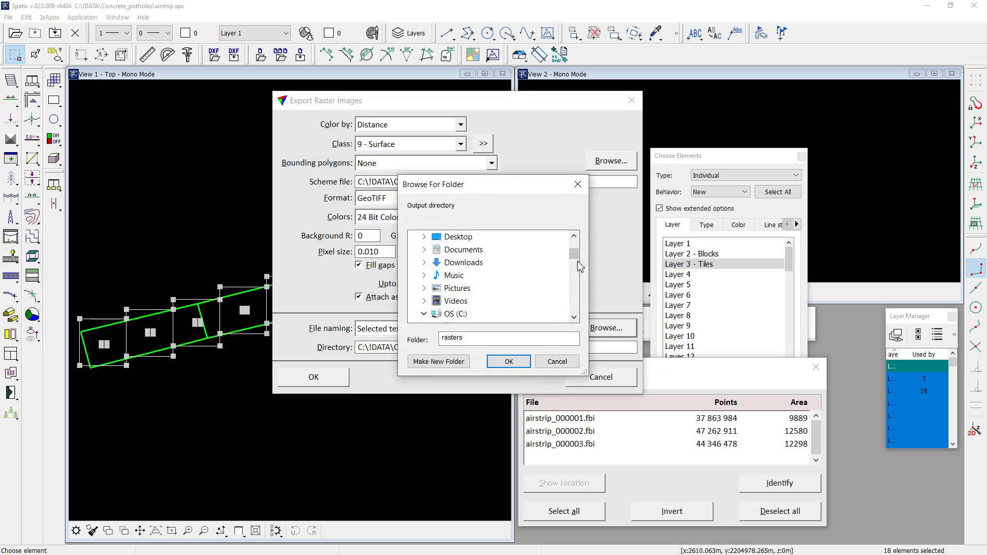
scroll(574, 271, "down", 1)
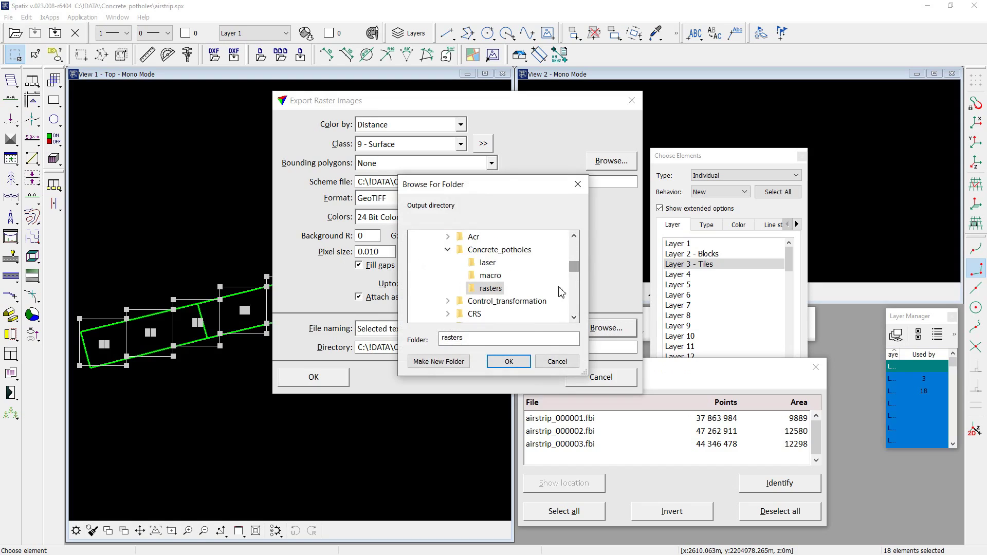
left_click(509, 362)
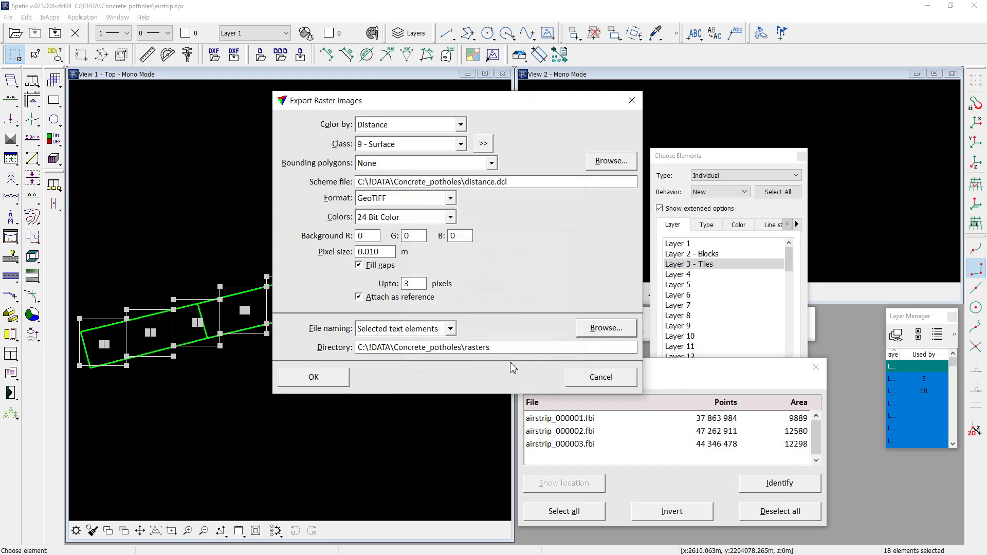
left_click(318, 383)
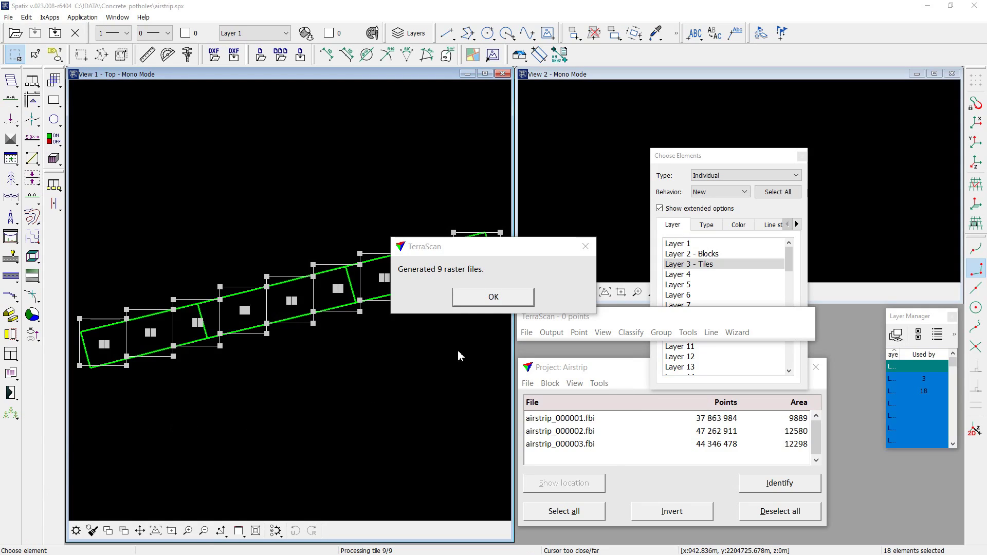
- Acknowledge the 9 generated rasters and zoom into tile 01's coloured crack patch
left_click(478, 302)
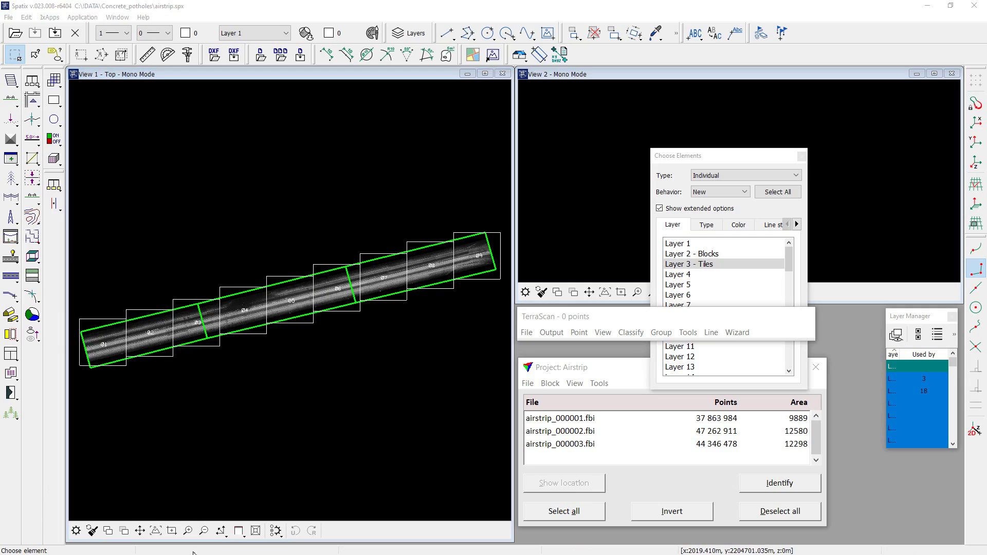
left_click(171, 530)
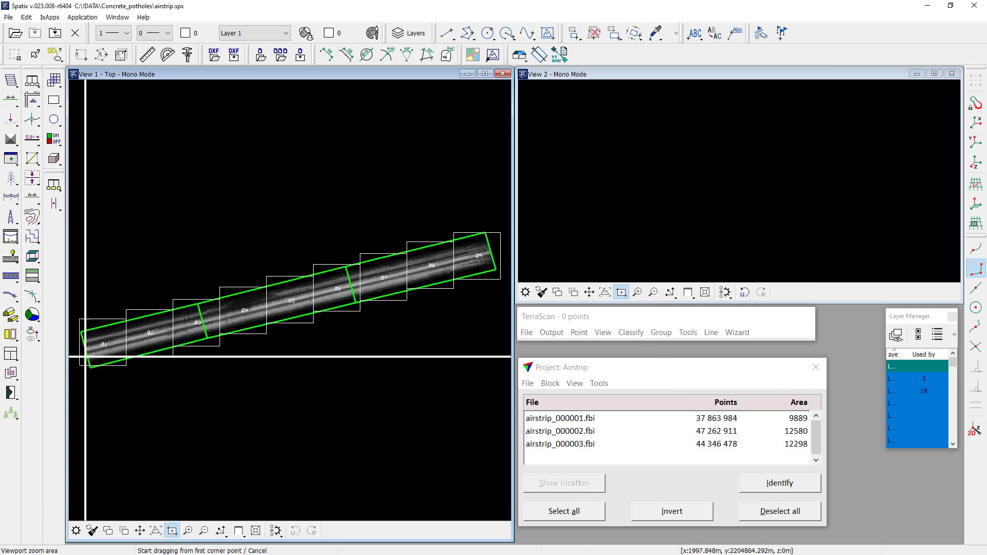
left_click_drag(83, 365, 123, 327)
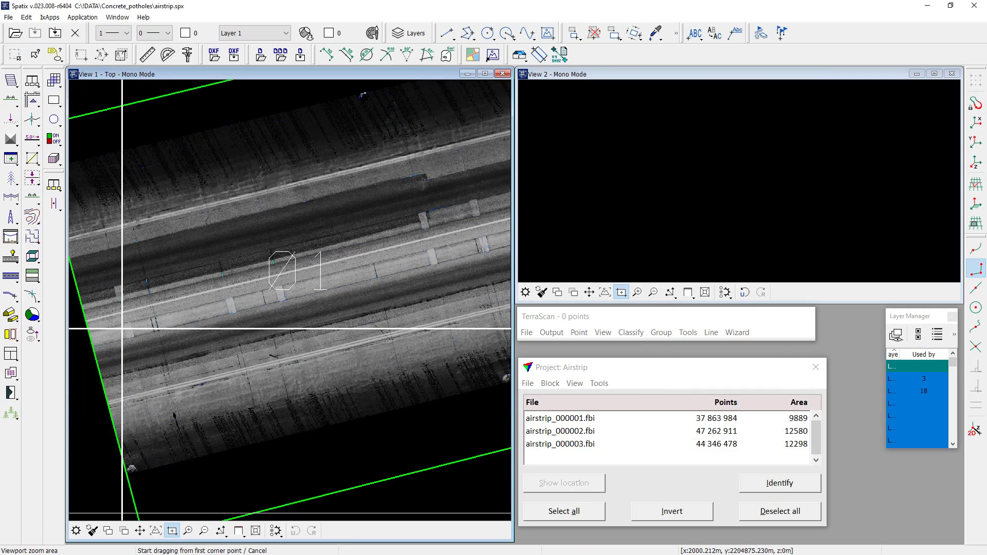
left_click_drag(257, 280, 282, 267)
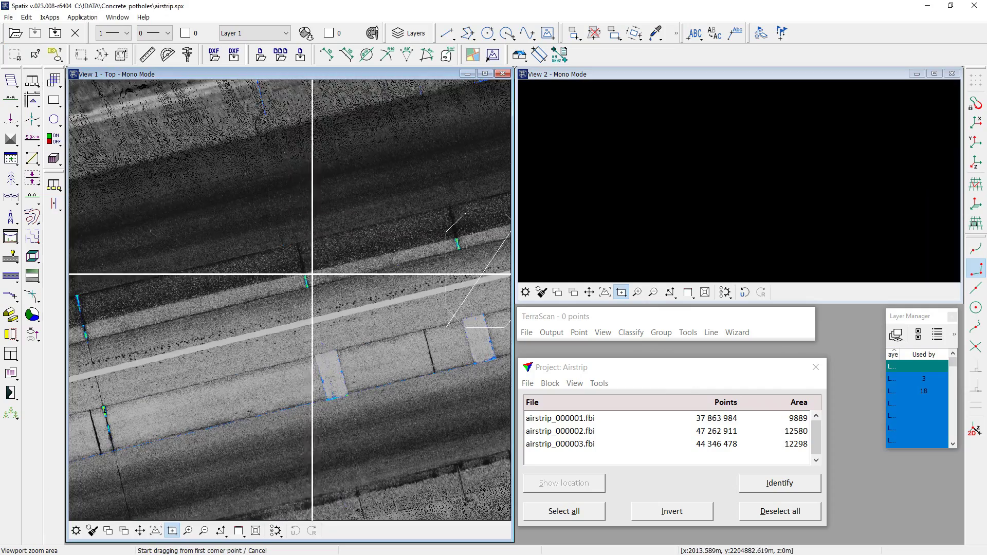
scroll(329, 282, "down", 4)
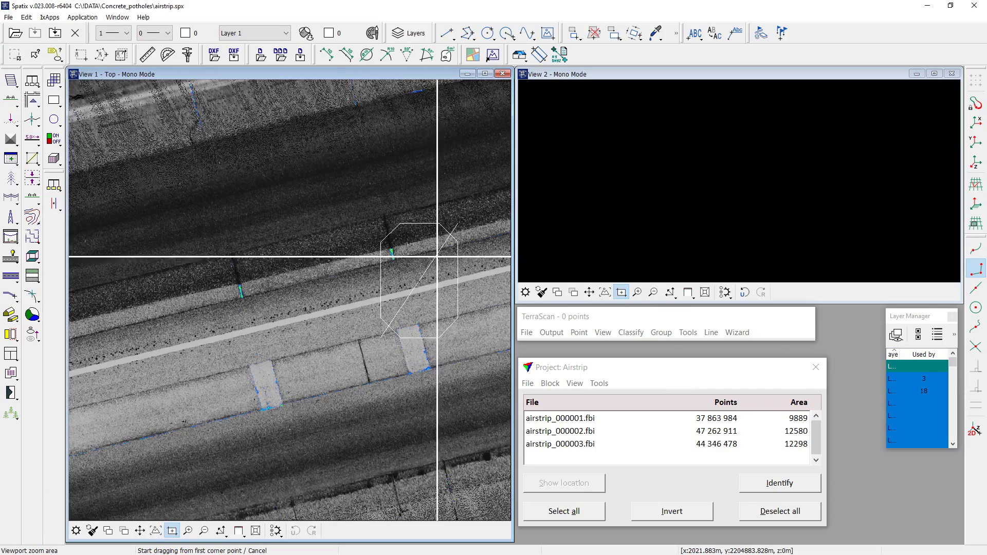
middle_click_drag(260, 260, 280, 258)
scroll(187, 312, "down", 6)
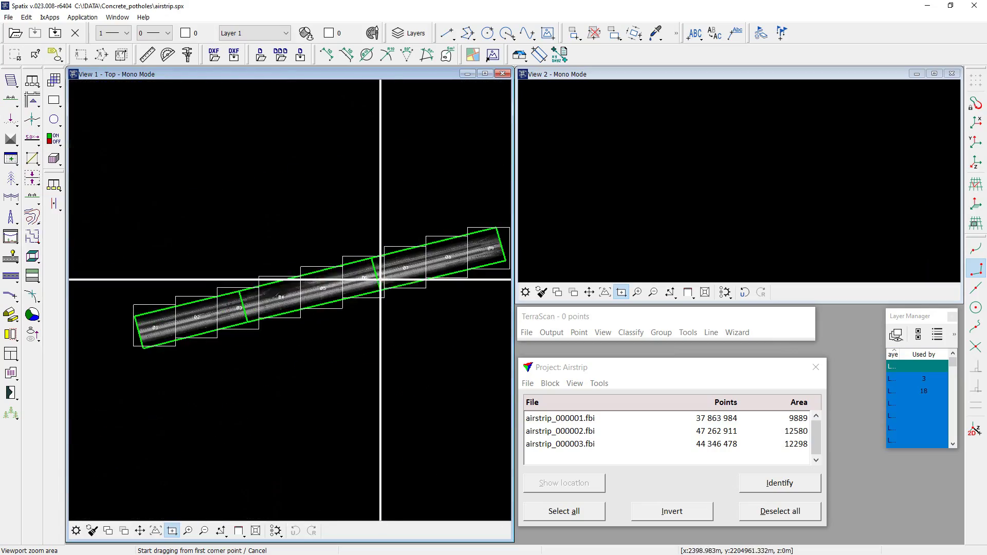
scroll(388, 275, "up", 6)
scroll(385, 242, "up", 5)
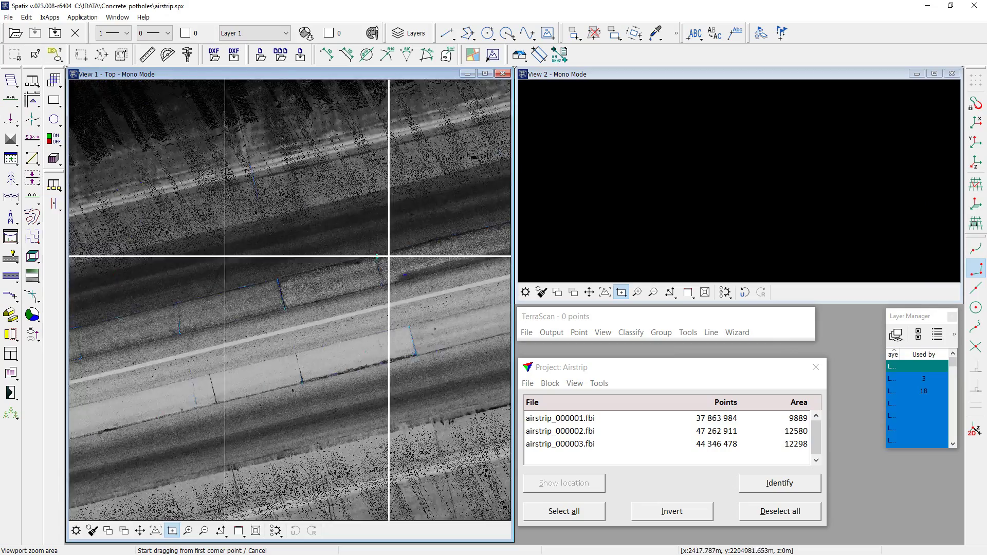
middle_click_drag(438, 264, 386, 255)
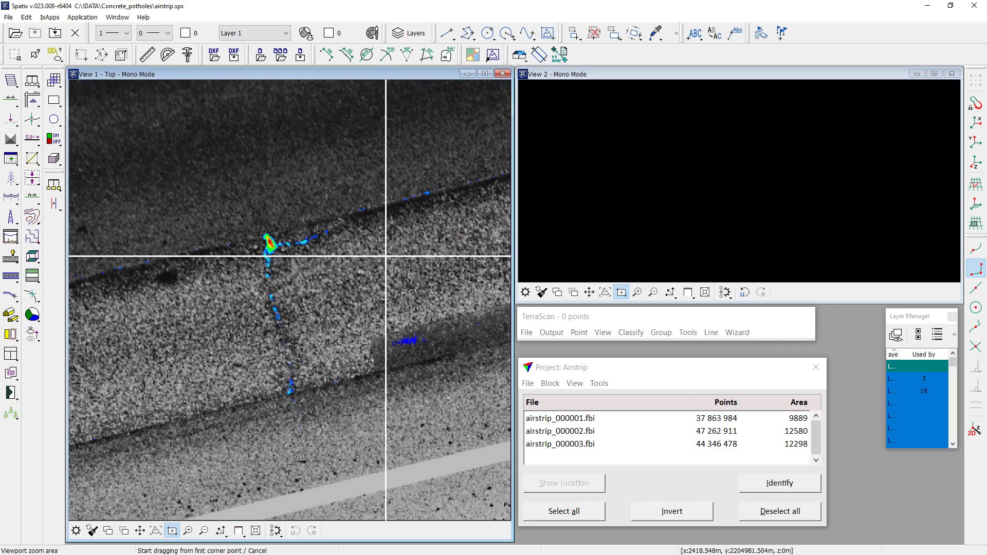
- Open project block airstrip_000003, which contains the crack
left_click(526, 332)
left_click(530, 350)
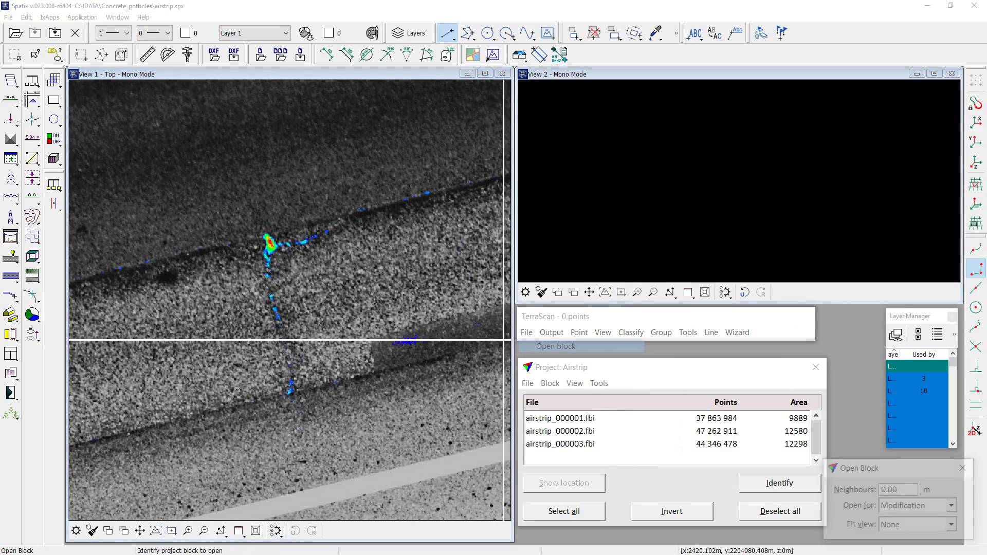
left_click(315, 288)
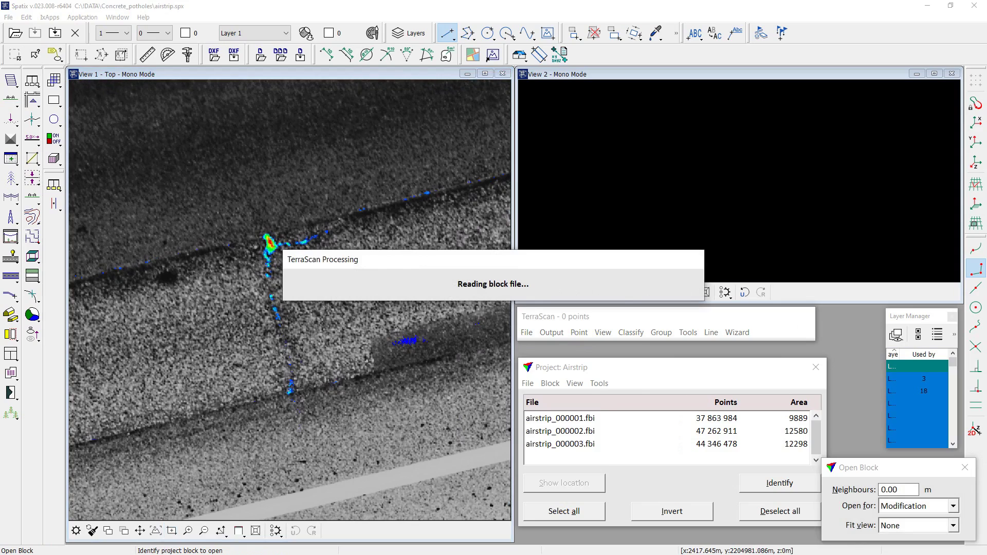
- Show a 0.078 m-deep vertical section across the crack in View 2, then fit View 1
left_click(9, 103)
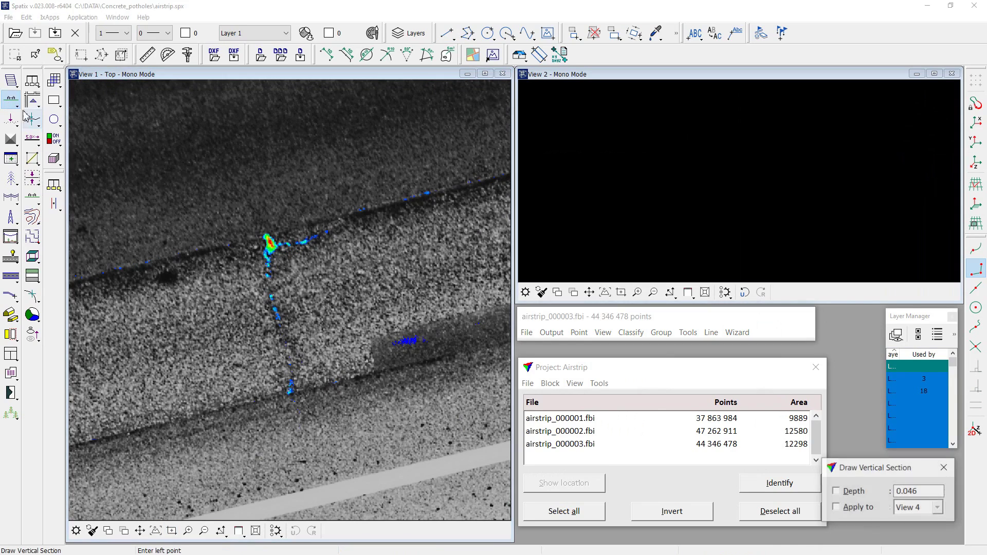
left_click(222, 253)
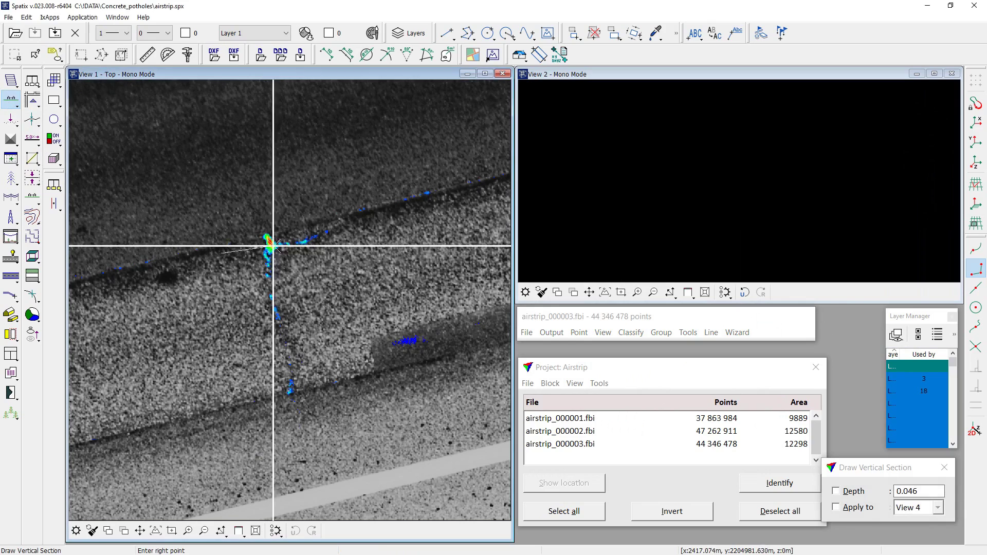
left_click(305, 231)
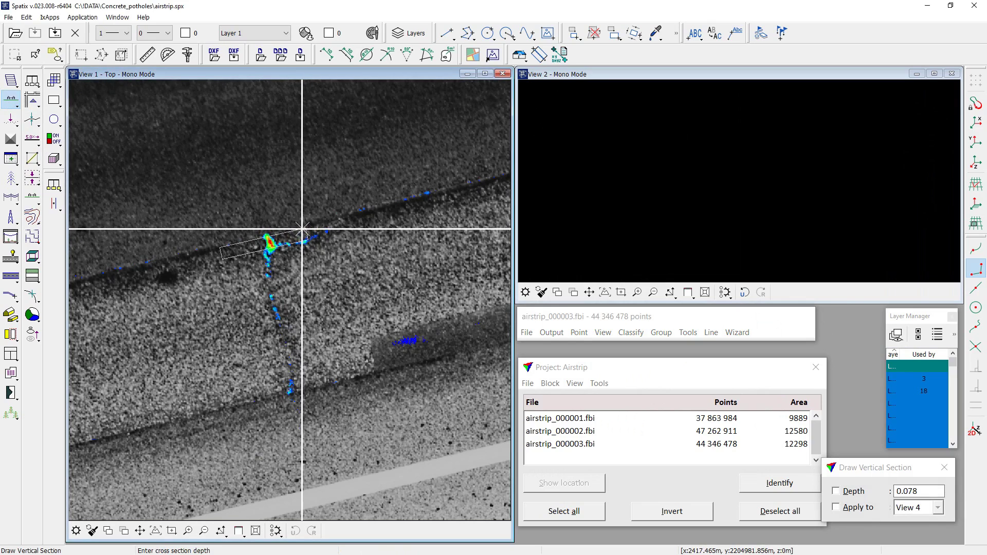
left_click(305, 235)
left_click(724, 182)
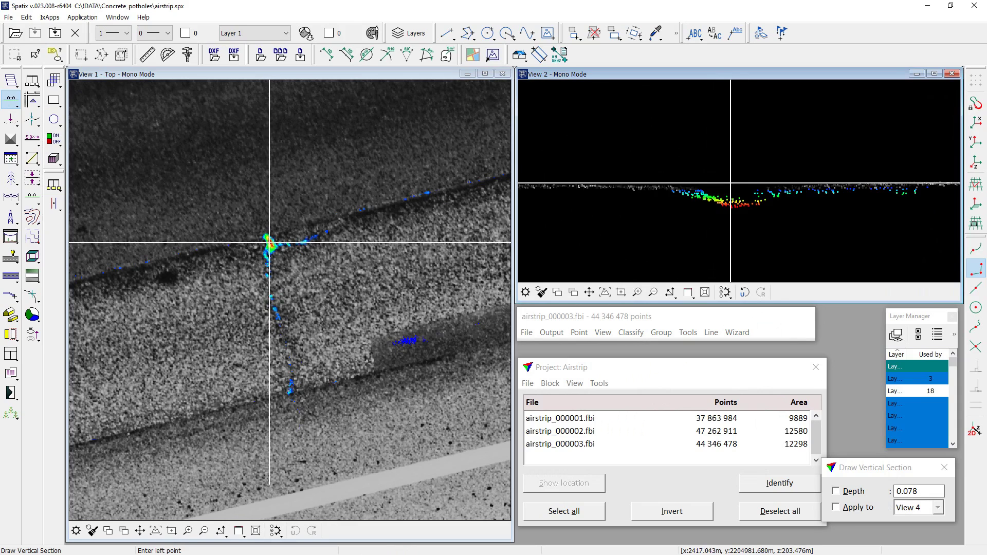
left_click(851, 471)
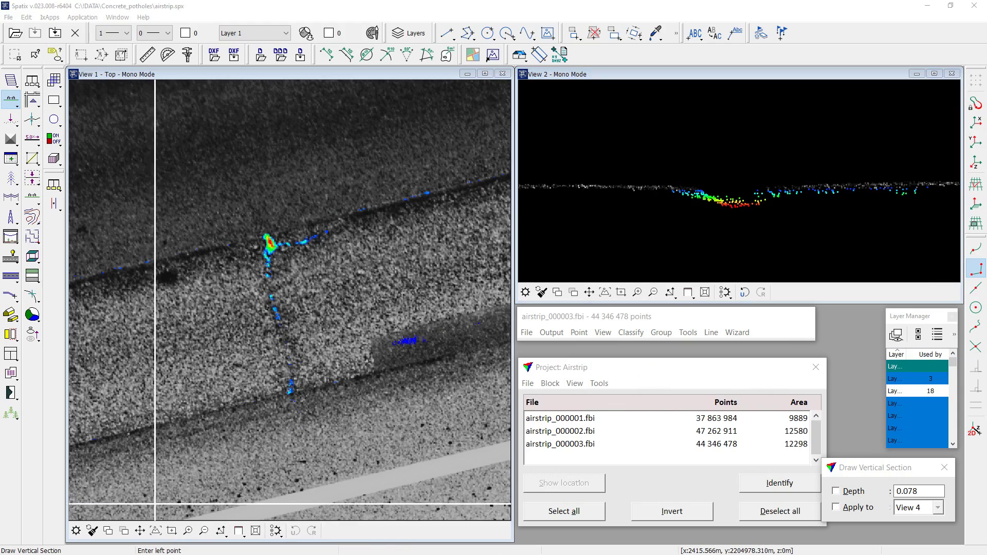
left_click(156, 531)
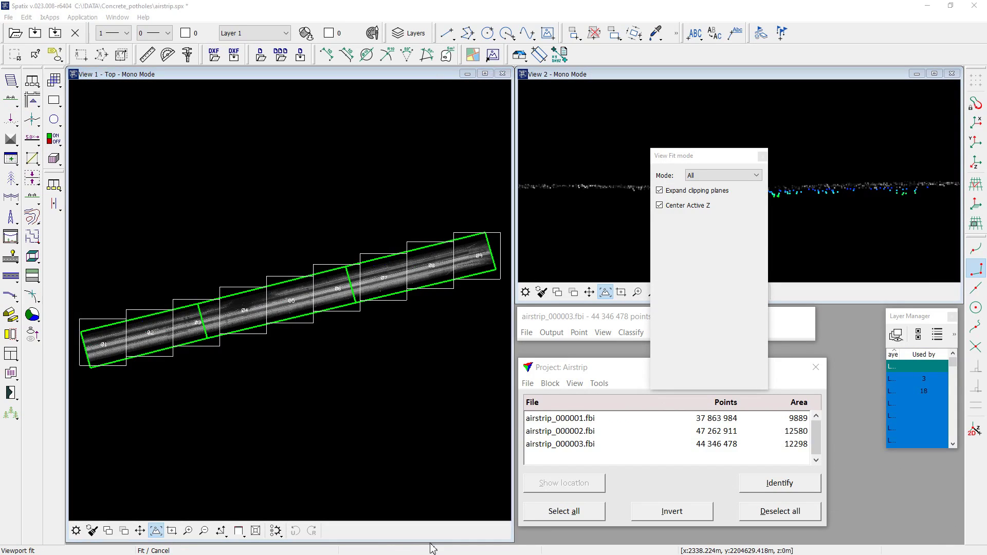
- Detach all raster reference images in Manage Raster References, leaving only tile outlines 01–09
left_click(54, 80)
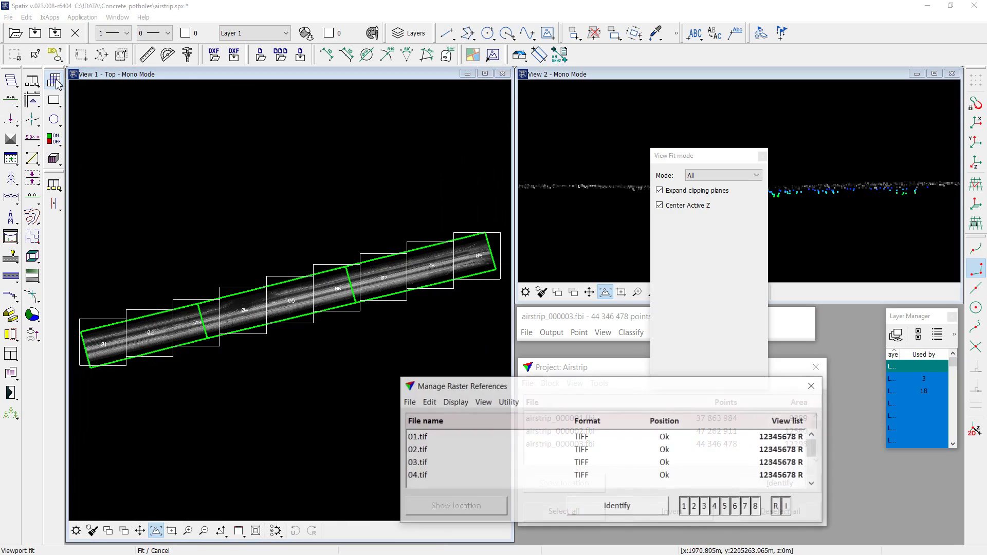
left_click(409, 402)
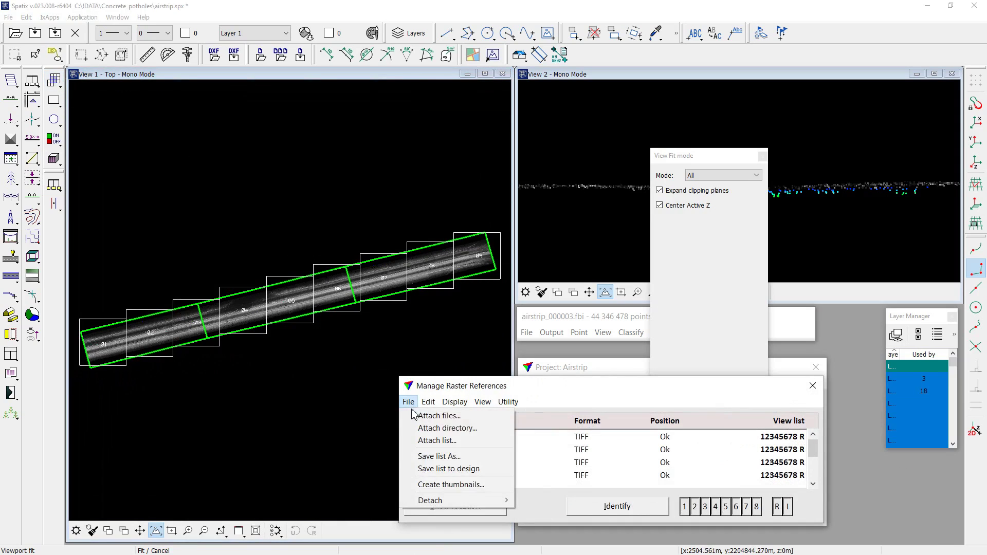
mouse_move(430, 501)
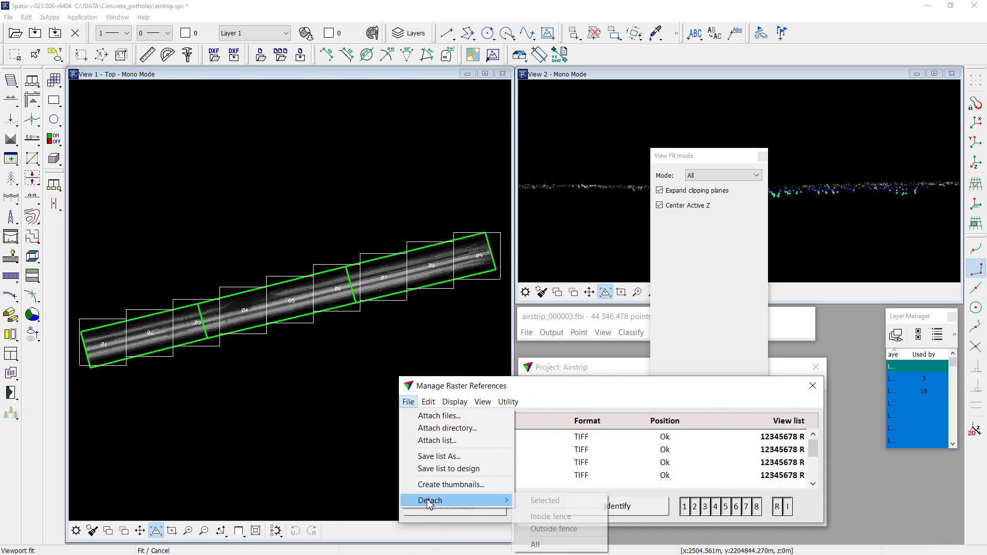
left_click(537, 544)
left_click(420, 306)
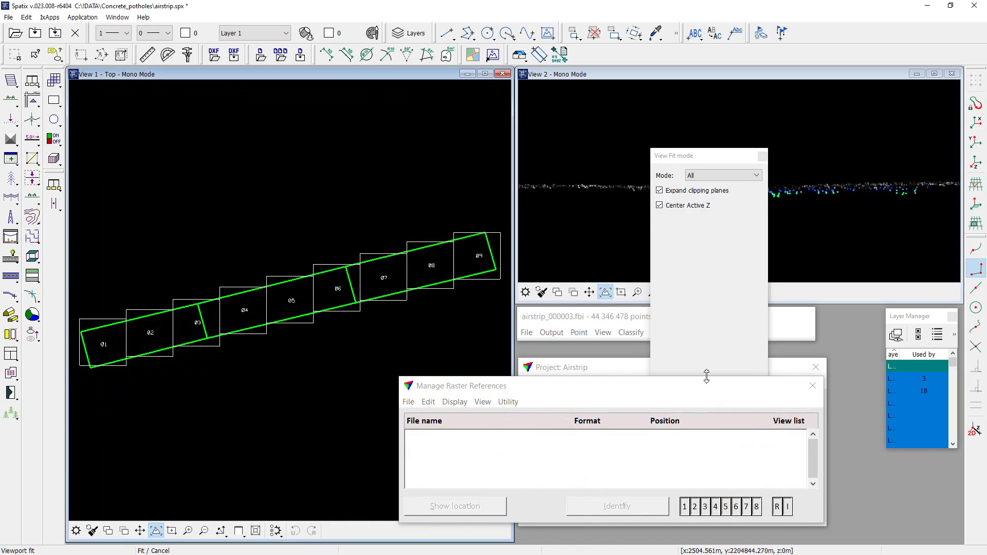
left_click(812, 386)
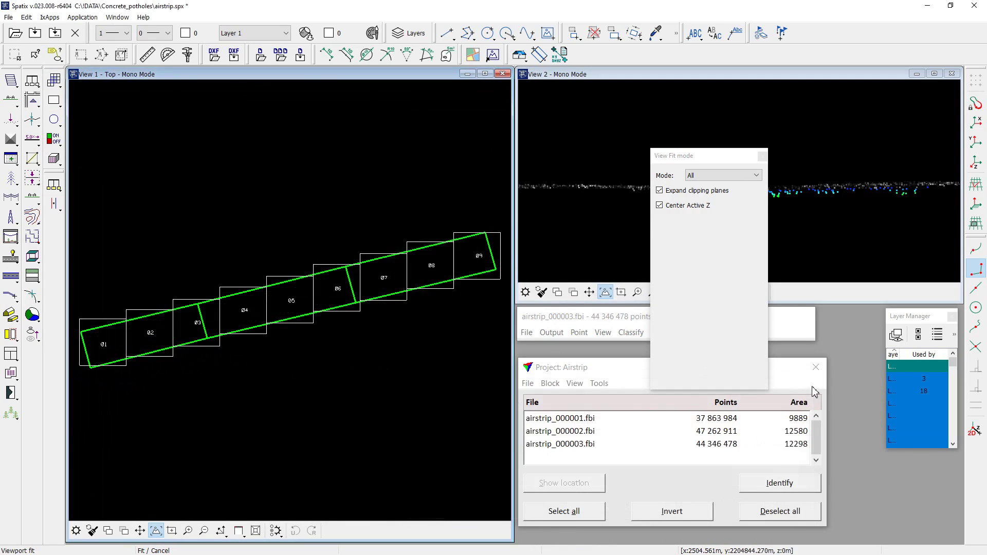
- Attach the nine rasters 01.tif to 09.tif from the rasters folder in Raster-refs Manager
left_click(493, 56)
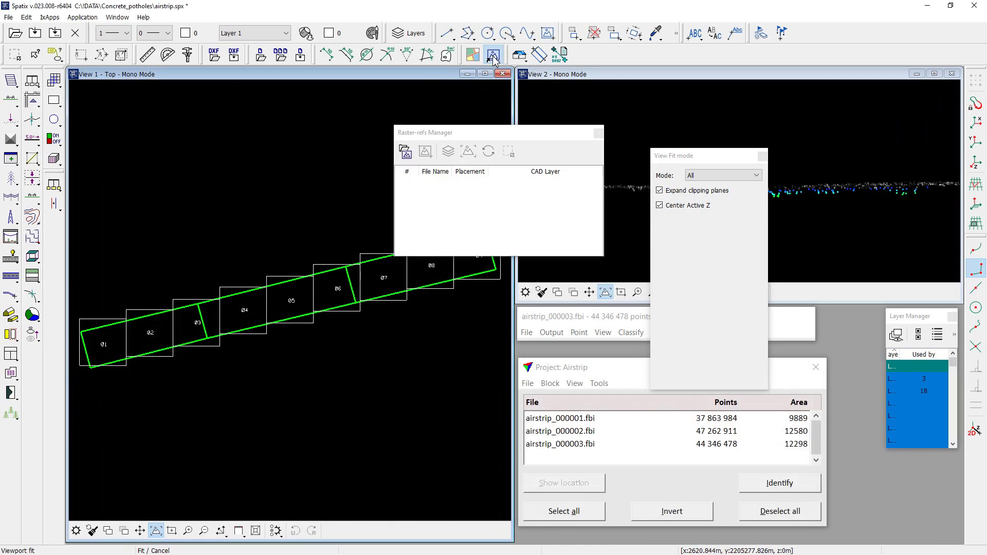
left_click(405, 151)
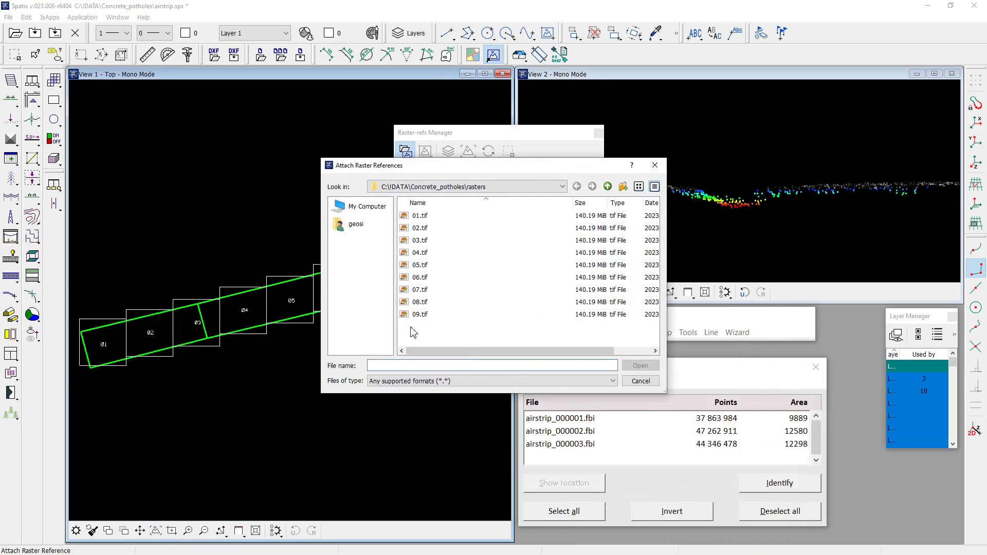
left_click_drag(413, 332, 442, 213)
left_click(637, 367)
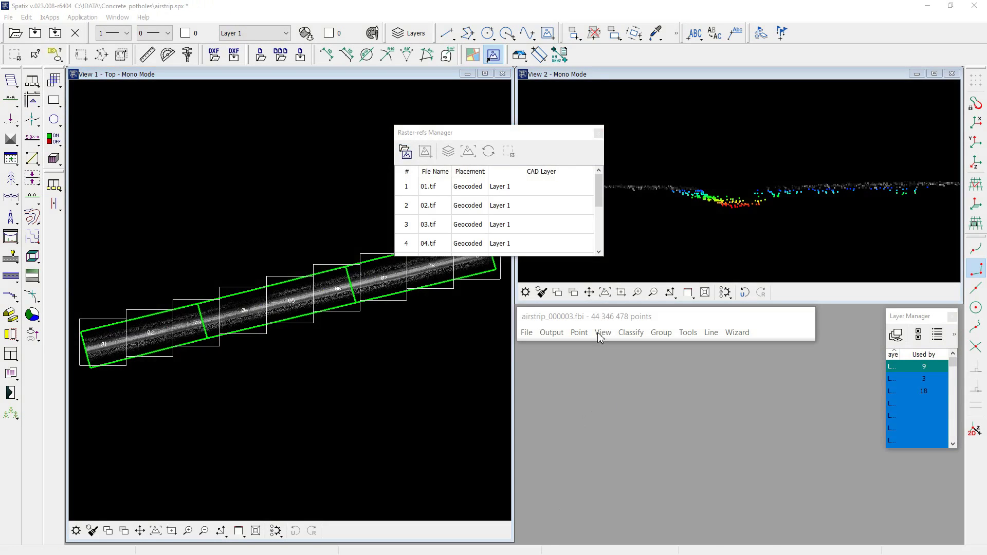
left_click(598, 133)
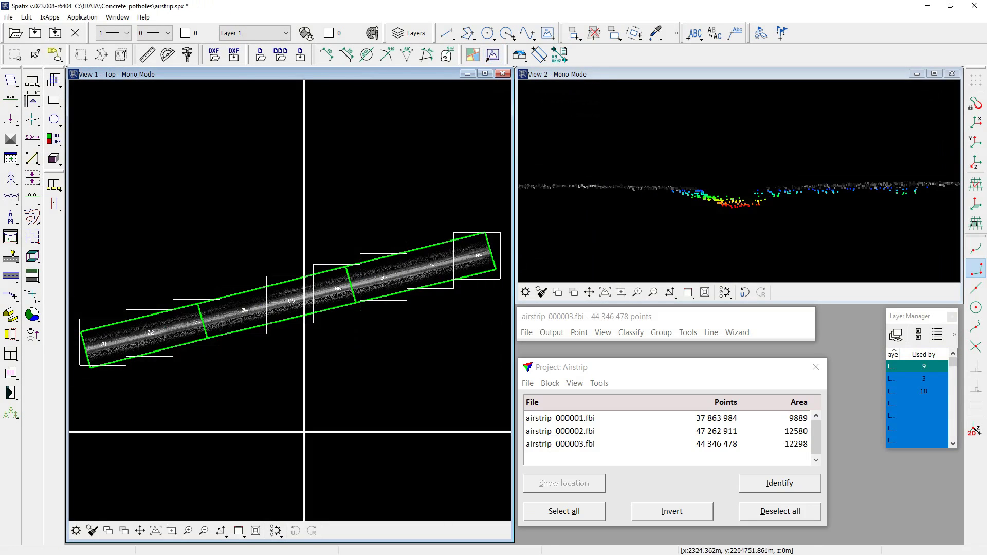
left_click(172, 531)
left_click(122, 338)
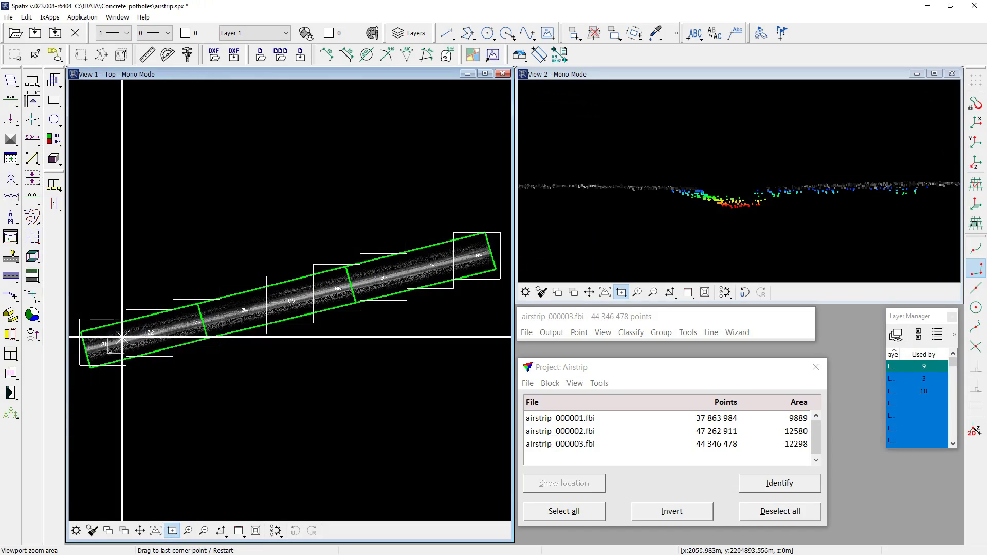
left_click(92, 320)
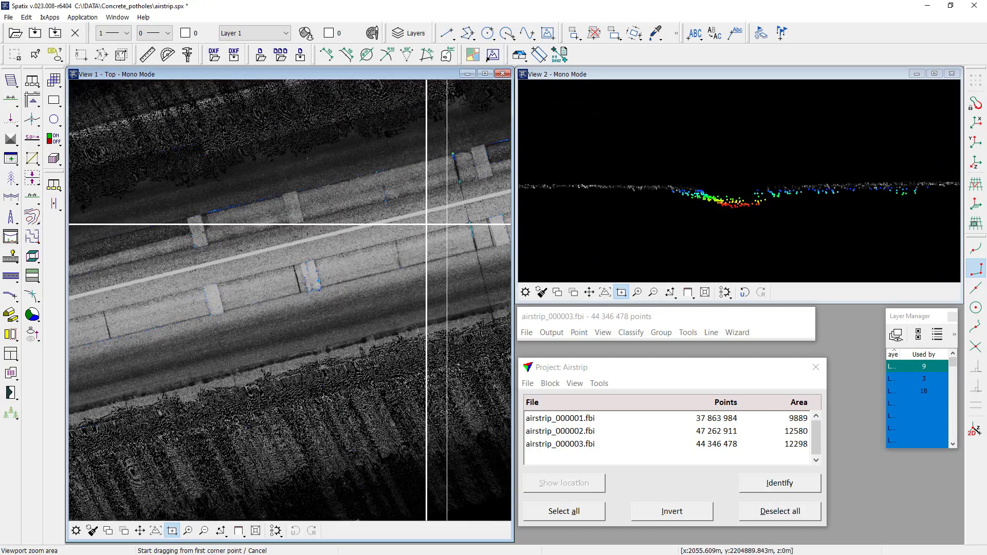
middle_click_drag(426, 225, 418, 352)
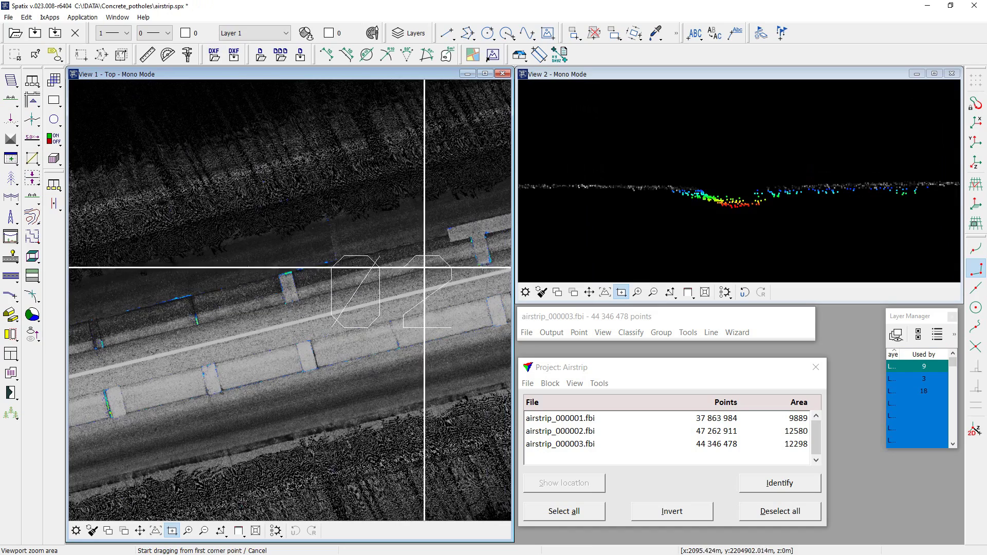
middle_click_drag(424, 268, 169, 346)
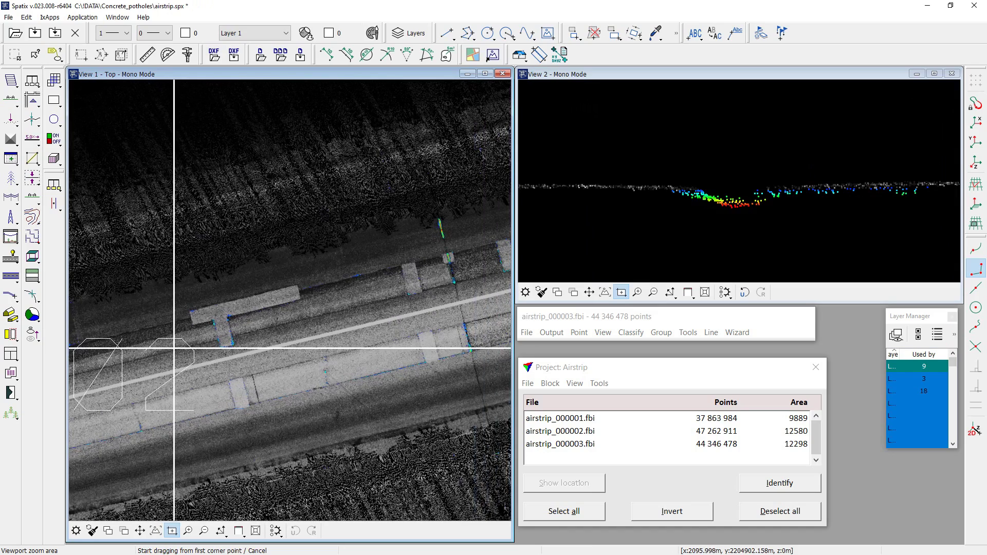
left_click(155, 531)
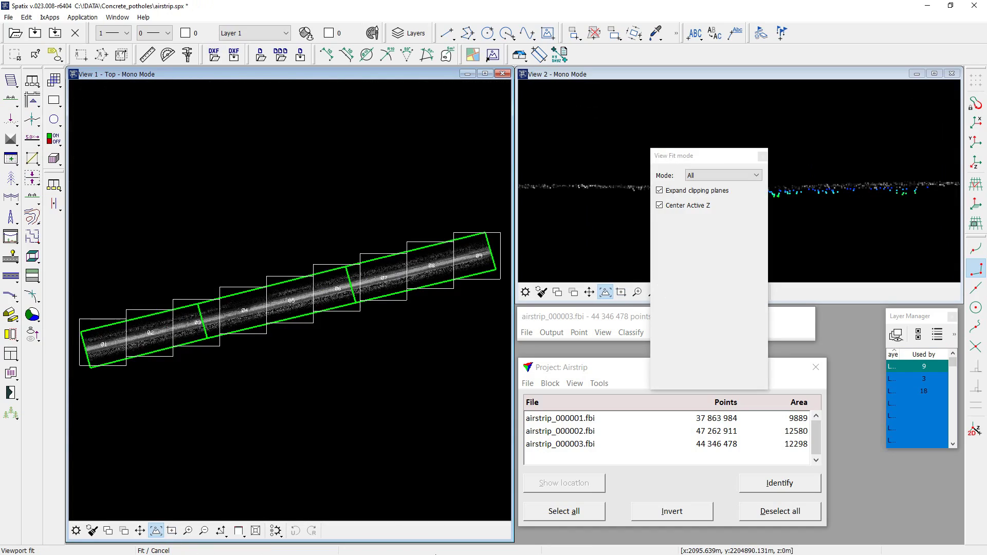